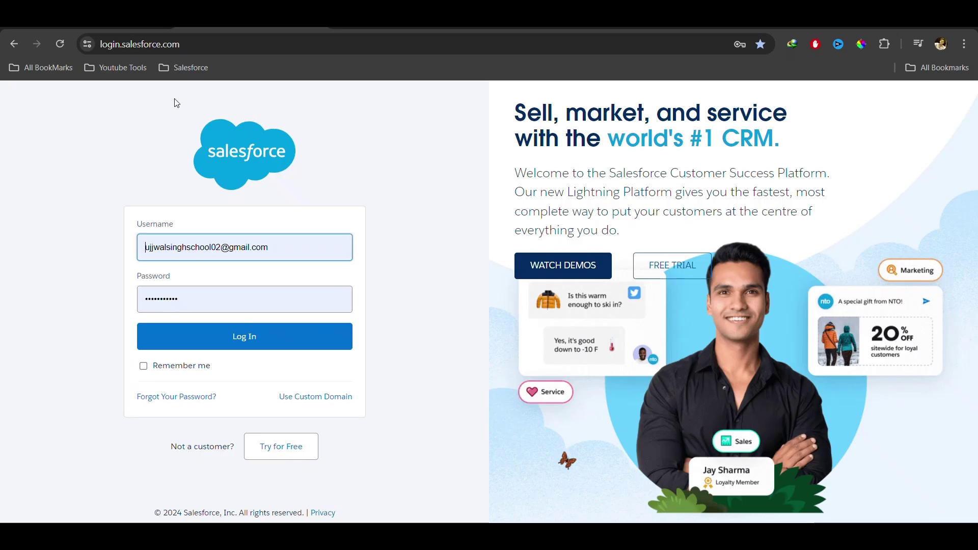
# Step: Log in to Salesforce with the prefilled credentials and open the Setup area
pyautogui.click(232, 342)
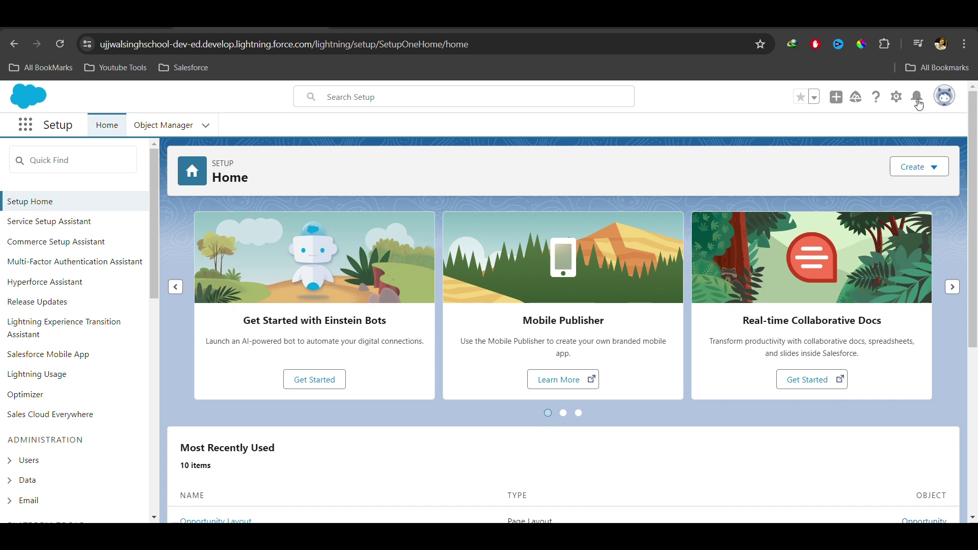
pyautogui.click(897, 98)
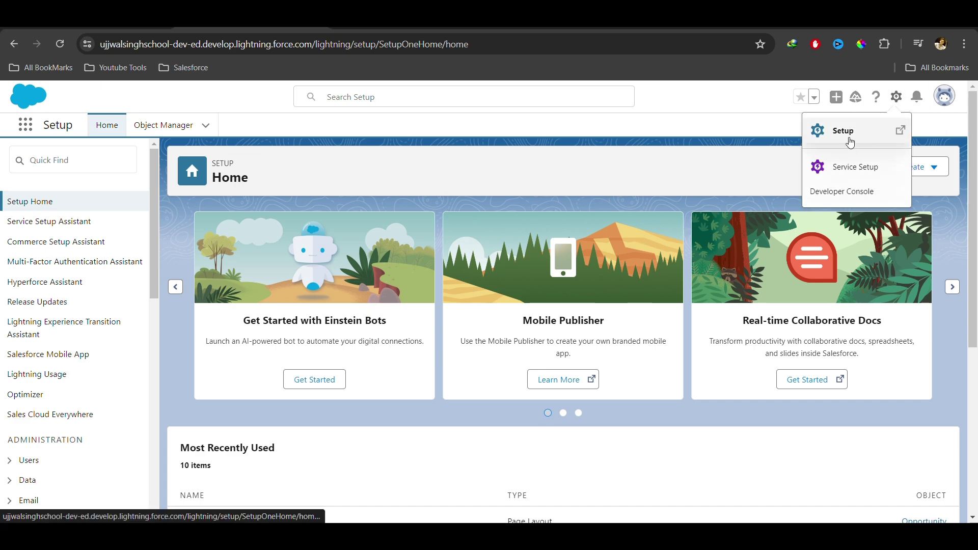
pyautogui.click(847, 139)
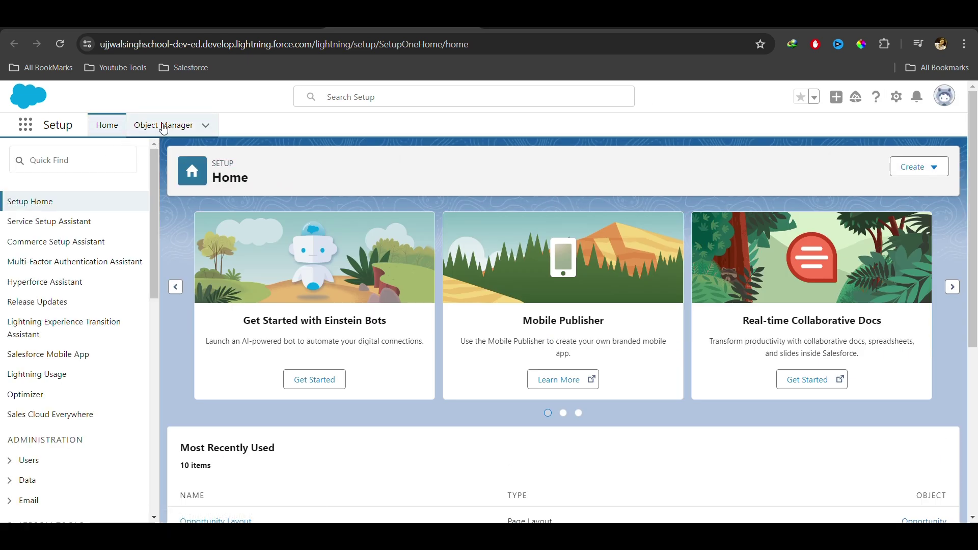
# Step: Search the Setup home for "object manager" and open the Object Manager
pyautogui.click(159, 124)
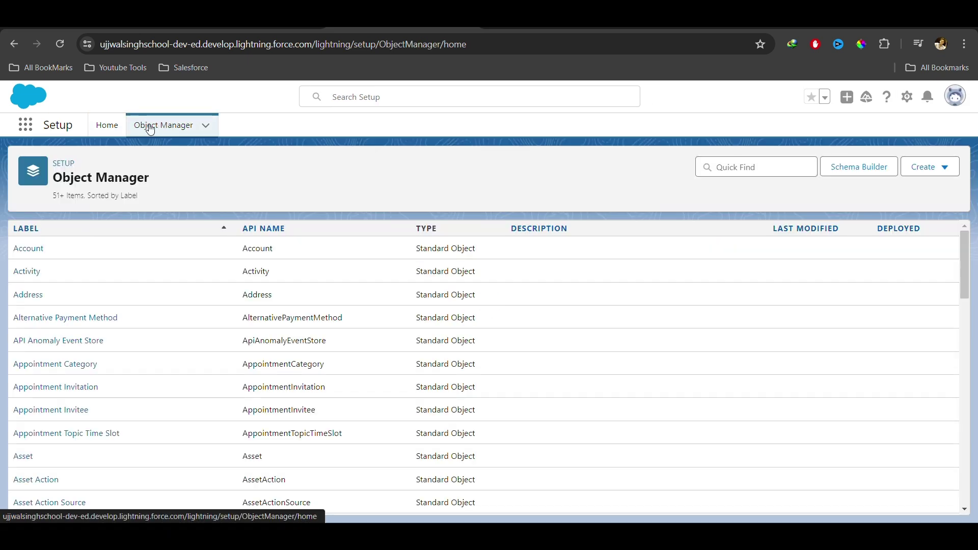
pyautogui.click(107, 127)
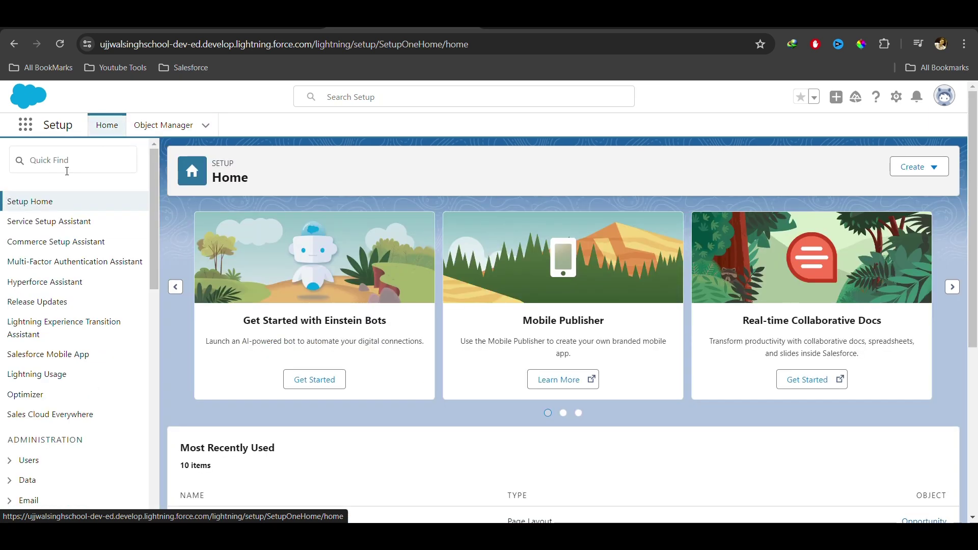
pyautogui.click(63, 160)
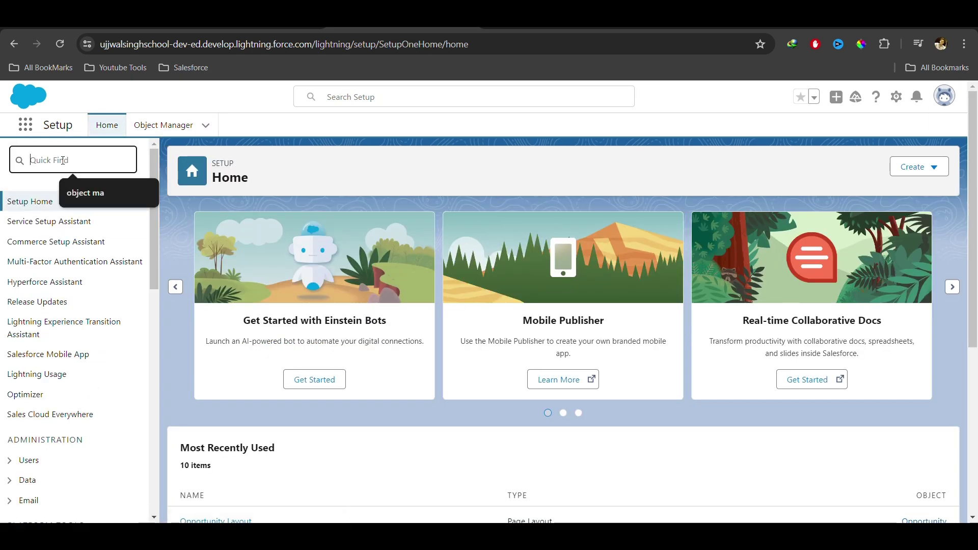
pyautogui.write('object manager')
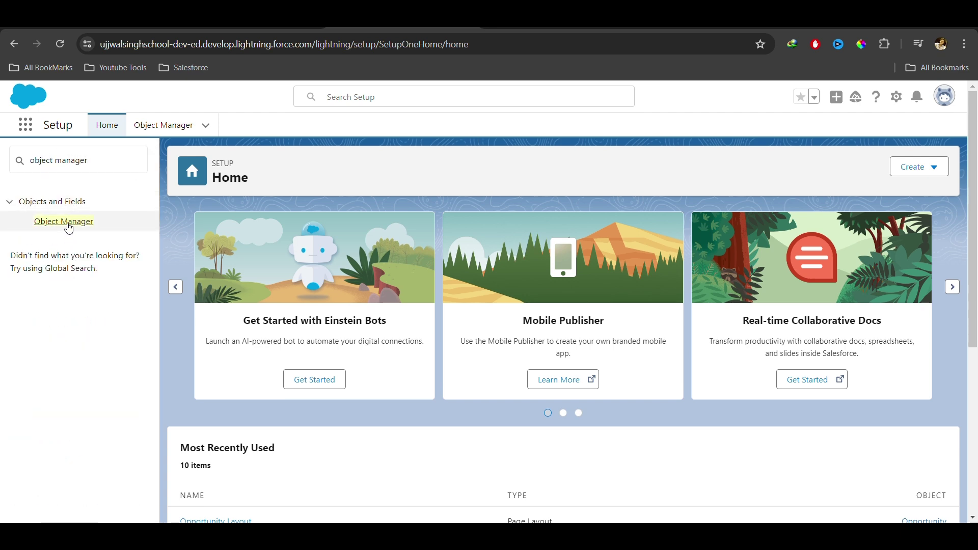
pyautogui.click(65, 222)
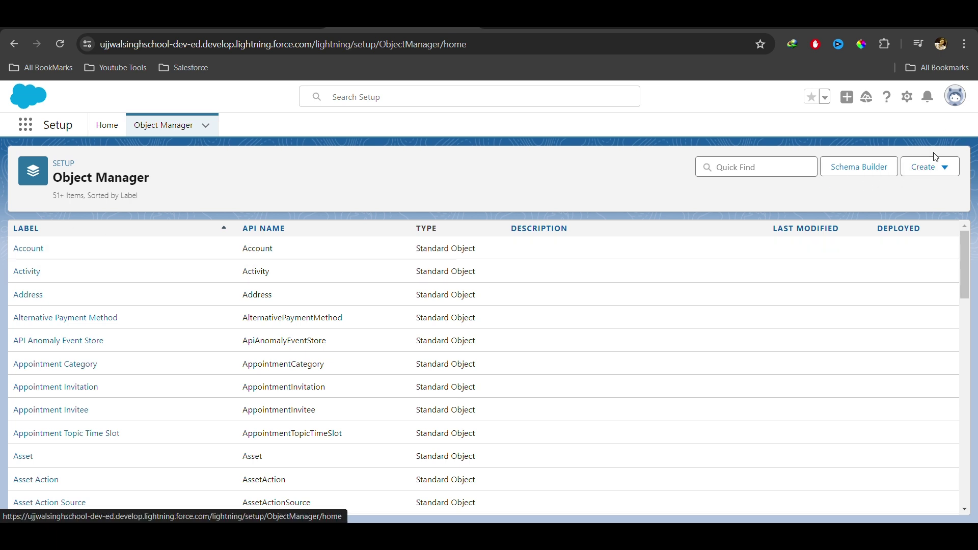
# Step: Start a new custom object with the label Car, plural label Cars and object name Car
pyautogui.click(941, 180)
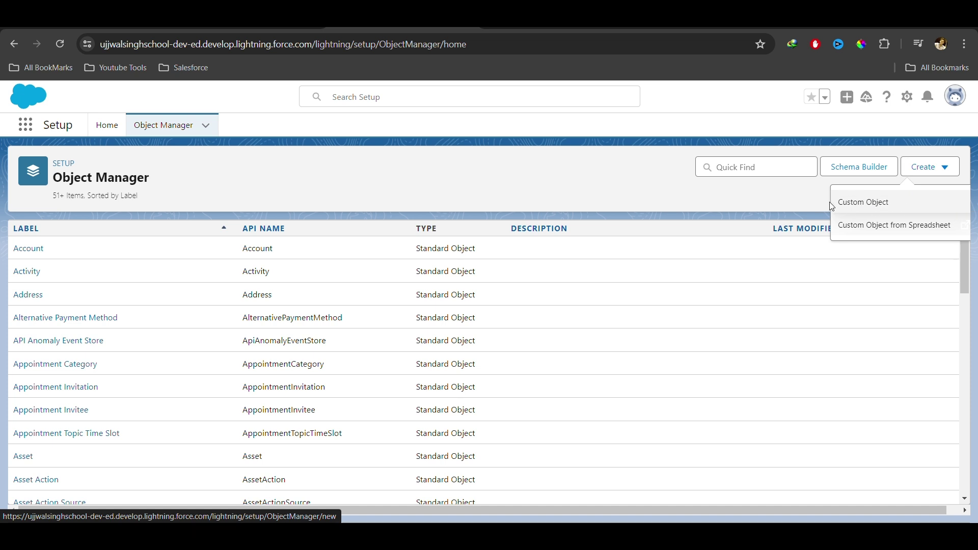
pyautogui.click(851, 208)
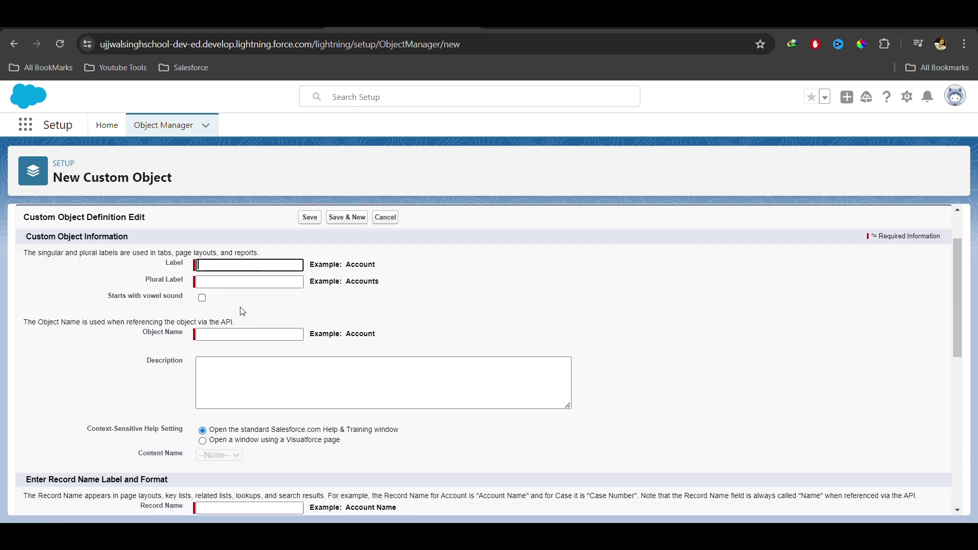
pyautogui.click(214, 326)
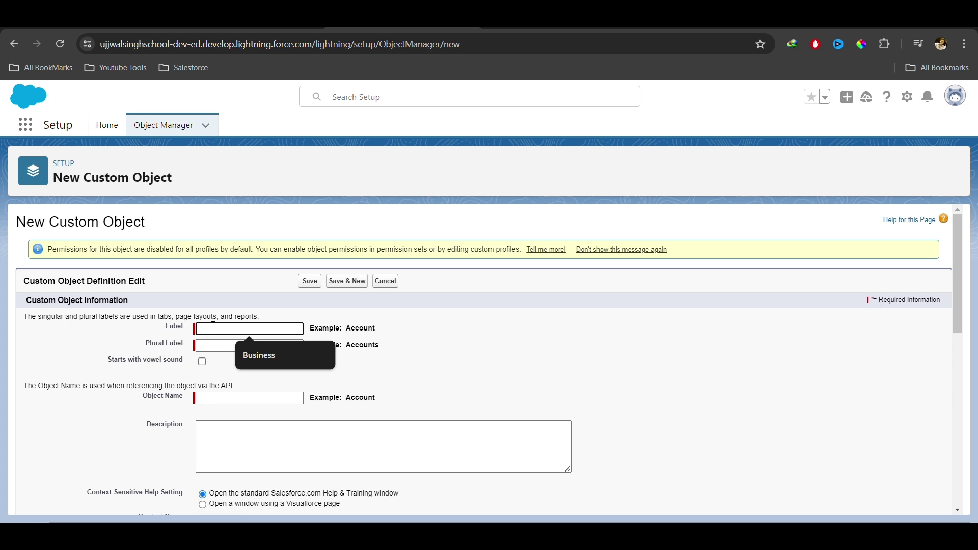
pyautogui.write('Car')
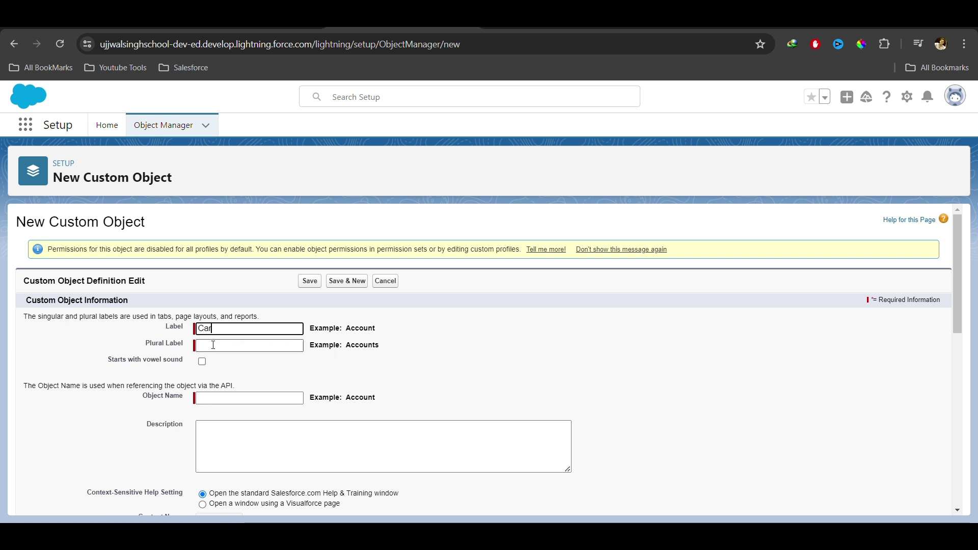
pyautogui.click(213, 344)
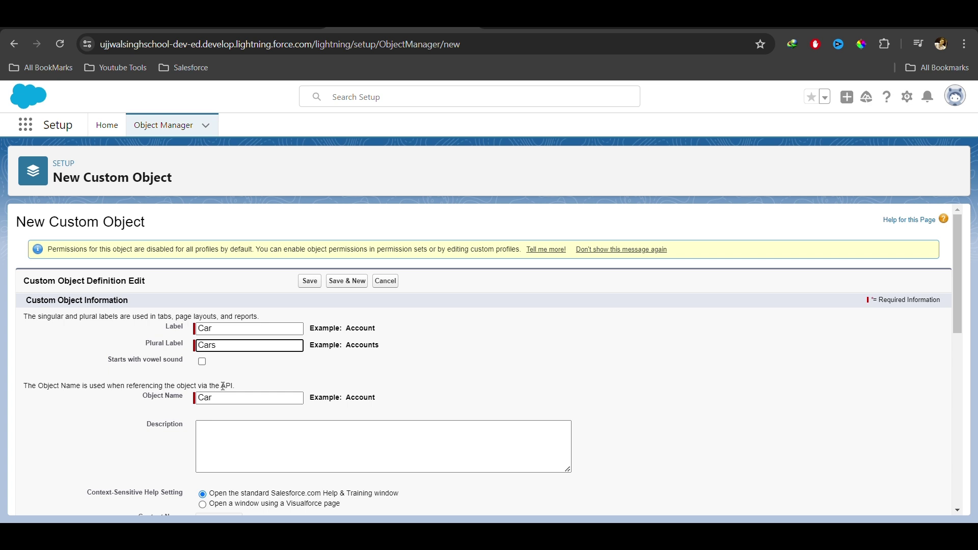
pyautogui.doubleClick(206, 398)
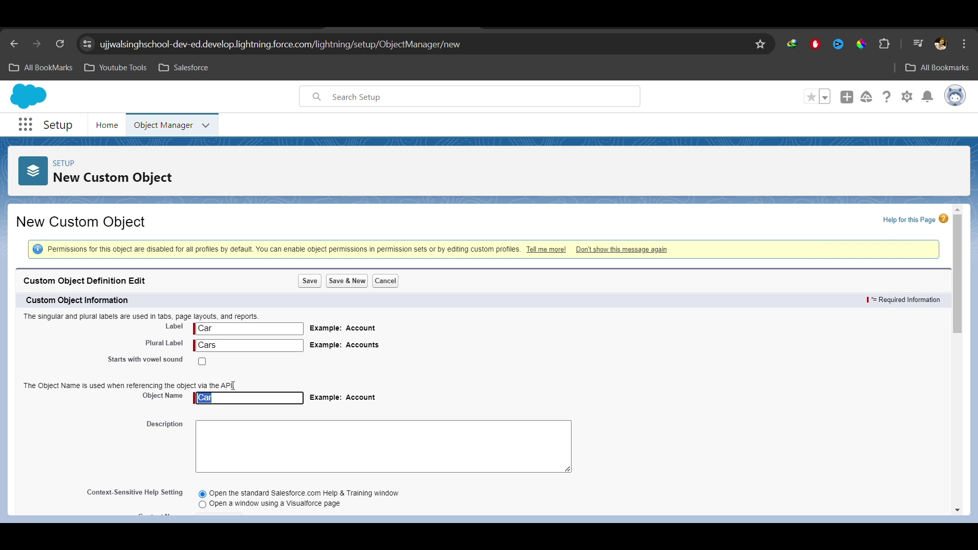
pyautogui.scroll(-1, 208, 349)
# Step: Enter "Car details object" as the custom object's description
pyautogui.click(203, 379)
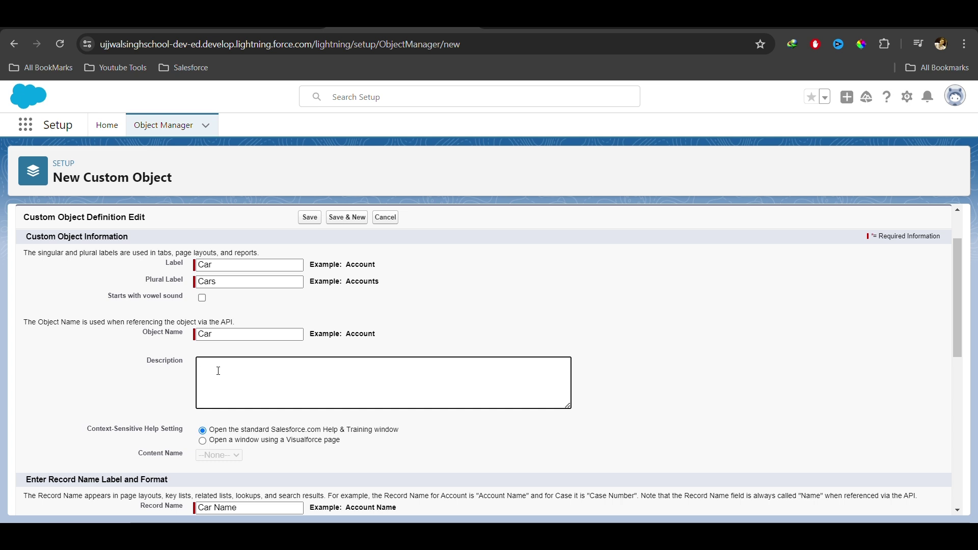
pyautogui.write('Custom object of')
pyautogui.press('BackSpace')
pyautogui.press('BackSpace')
pyautogui.press('BackSpace')
pyautogui.press('BackSpace')
pyautogui.press('BackSpace')
pyautogui.press('BackSpace')
pyautogui.press('BackSpace')
pyautogui.press('BackSpace')
pyautogui.press('BackSpace')
pyautogui.press('BackSpace')
pyautogui.press('BackSpace')
pyautogui.press('BackSpace')
pyautogui.press('BackSpace')
pyautogui.press('BackSpace')
pyautogui.press('BackSpace')
pyautogui.press('BackSpace')
pyautogui.write('Custom')
pyautogui.press('BackSpace')
pyautogui.press('BackSpace')
pyautogui.press('BackSpace')
pyautogui.press('BackSpace')
pyautogui.press('BackSpace')
pyautogui.write('Car details object')
# Step: Change the custom object's record name to "Car Record Number"
pyautogui.scroll(-3, 217, 371)
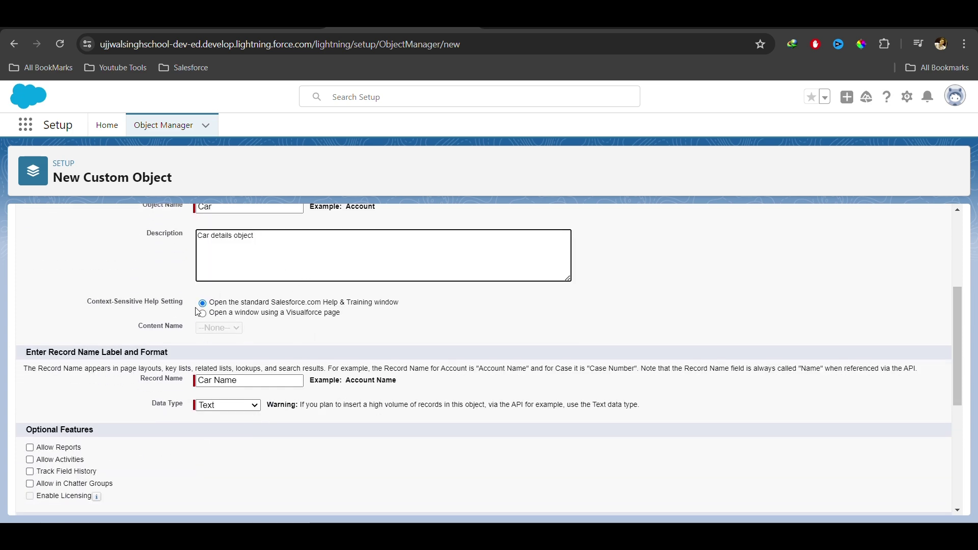
pyautogui.scroll(-1, 260, 332)
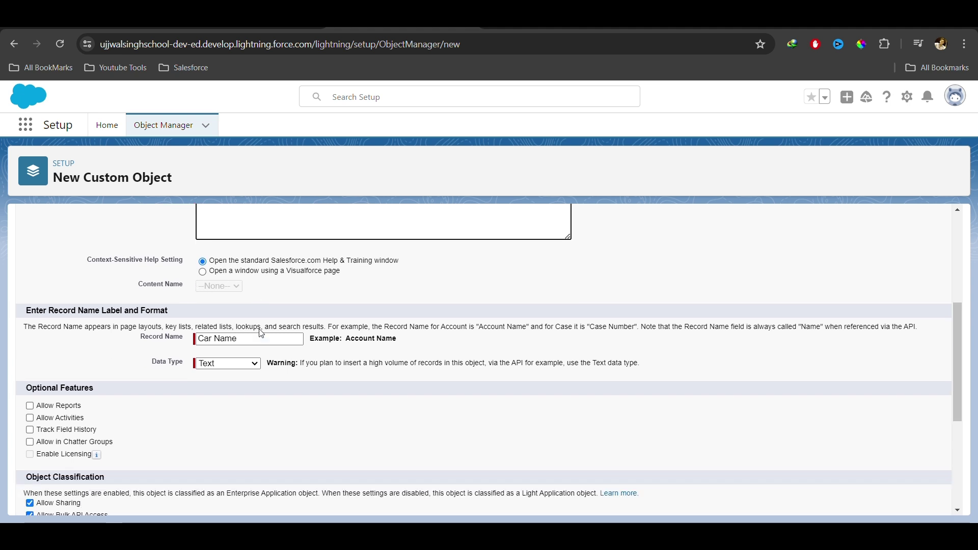
pyautogui.scroll(-1, 261, 334)
pyautogui.click(249, 318)
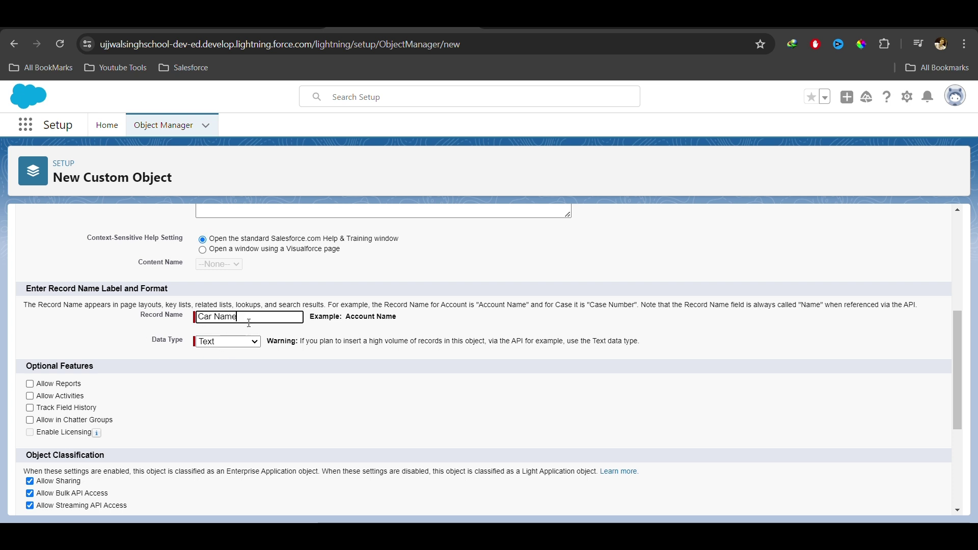
pyautogui.press('BackSpace')
pyautogui.write('Name')
pyautogui.press('BackSpace')
pyautogui.press('BackSpace')
pyautogui.write('Record Nuber')
pyautogui.press('BackSpace')
pyautogui.write('ber')
pyautogui.tripleClick(269, 318)
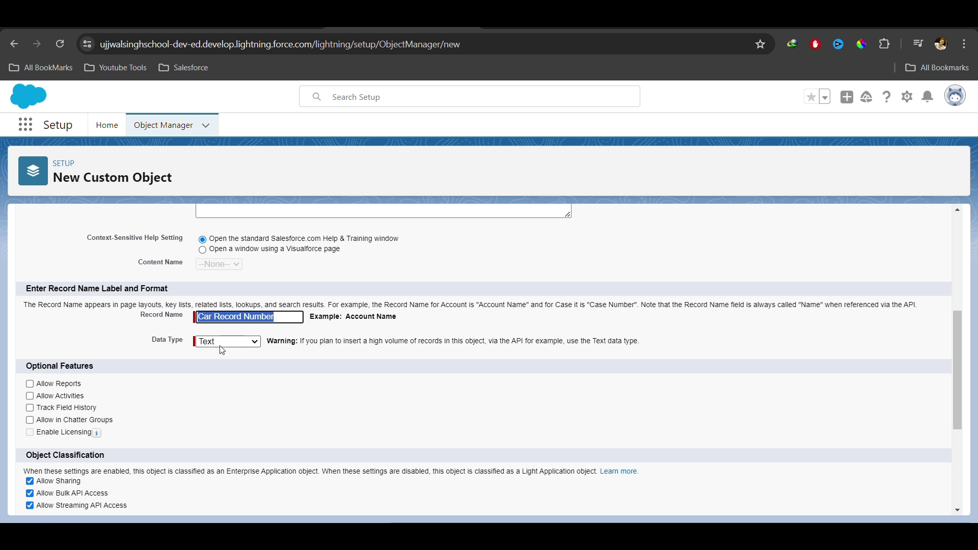
# Step: Set the record name's data type to Auto Number
pyautogui.click(257, 343)
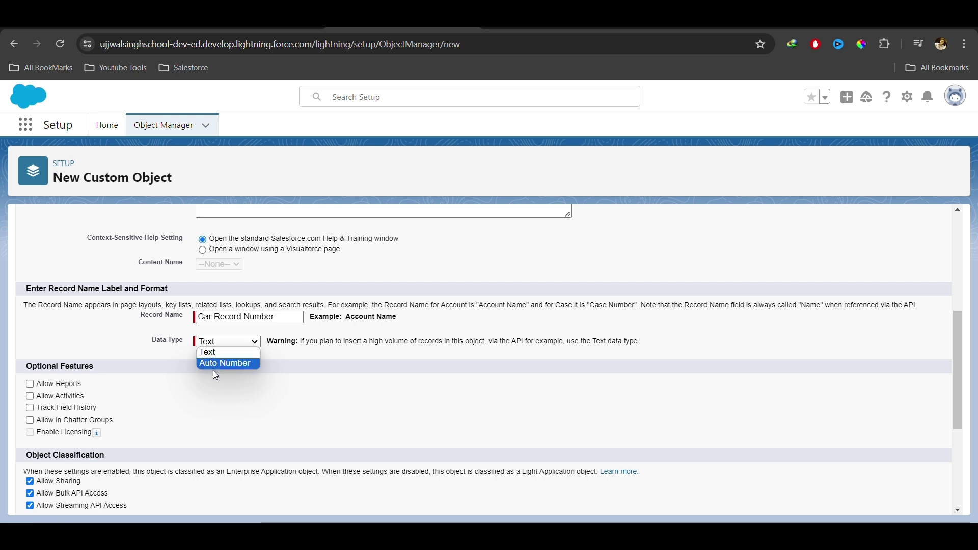
pyautogui.moveTo(279, 319); pyautogui.dragTo(179, 317)
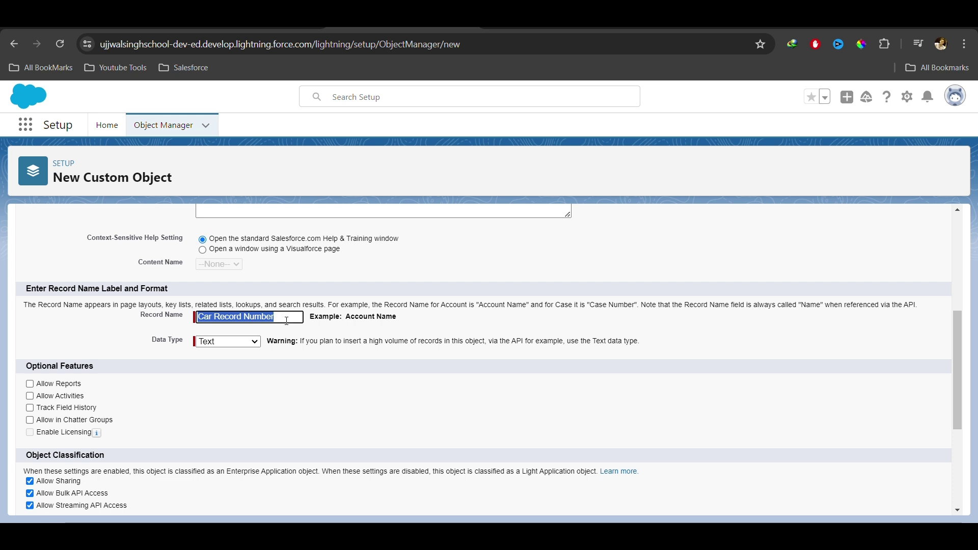
pyautogui.click(243, 341)
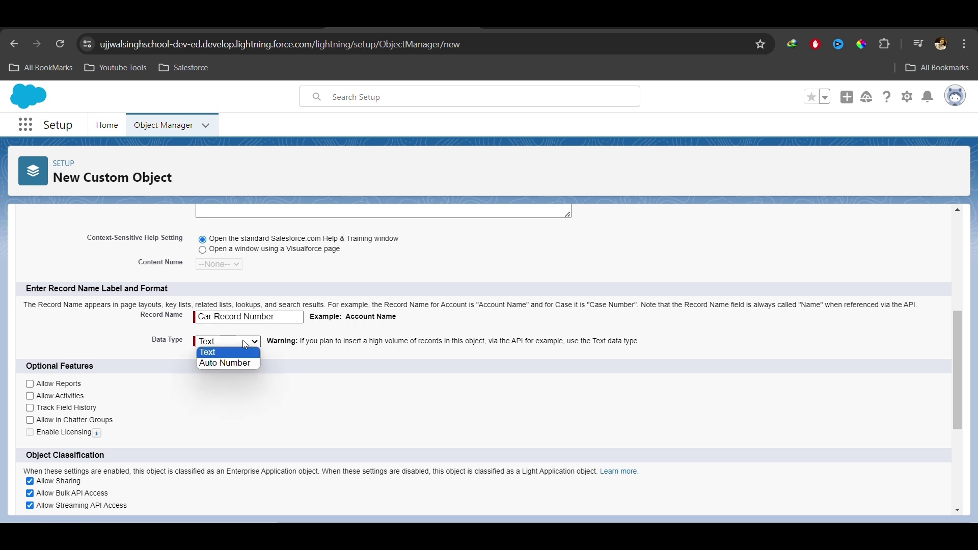
pyautogui.click(225, 364)
# Step: Set the auto number's display format to Car-{00000} and its starting number to 00001
pyautogui.click(214, 356)
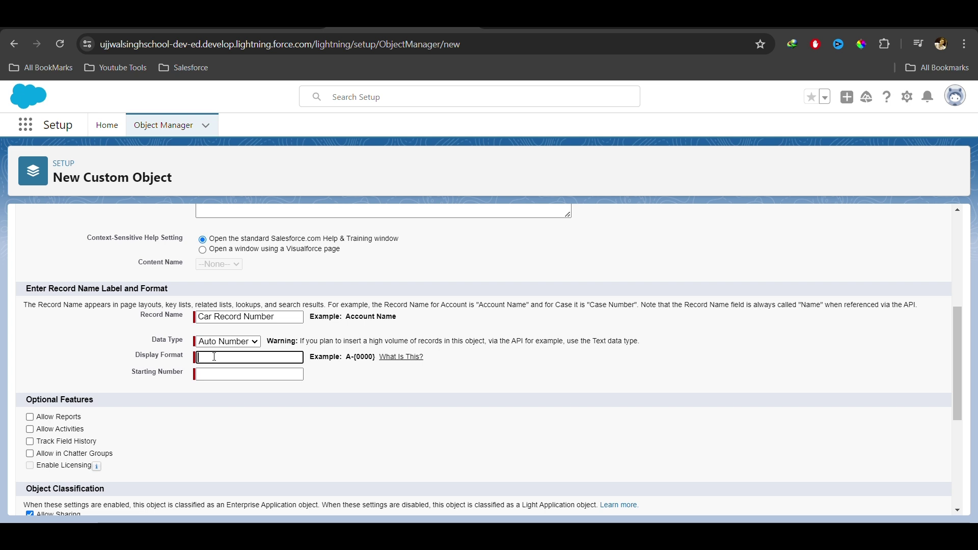
pyautogui.write('CAR')
pyautogui.press('BackSpace')
pyautogui.write('00000}')
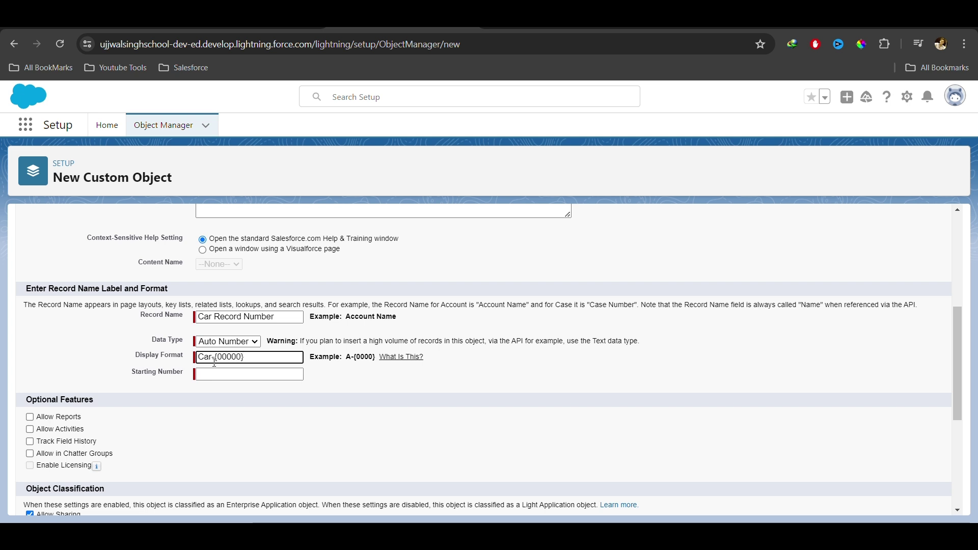
pyautogui.click(206, 376)
pyautogui.write('00001')
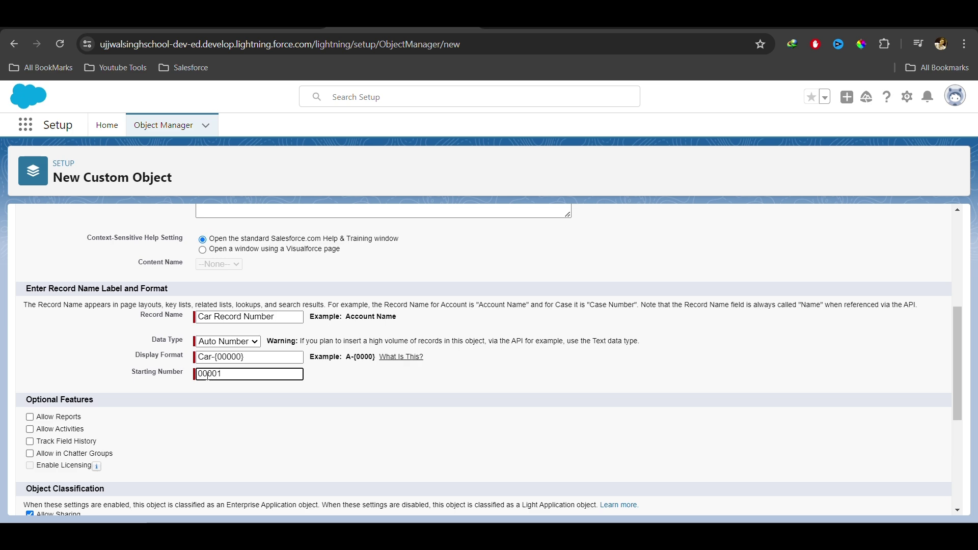
# Step: Enable the optional features Allow Reports, Allow Activities, Track Field History and Allow in Chatter Groups
pyautogui.scroll(-3, 218, 436)
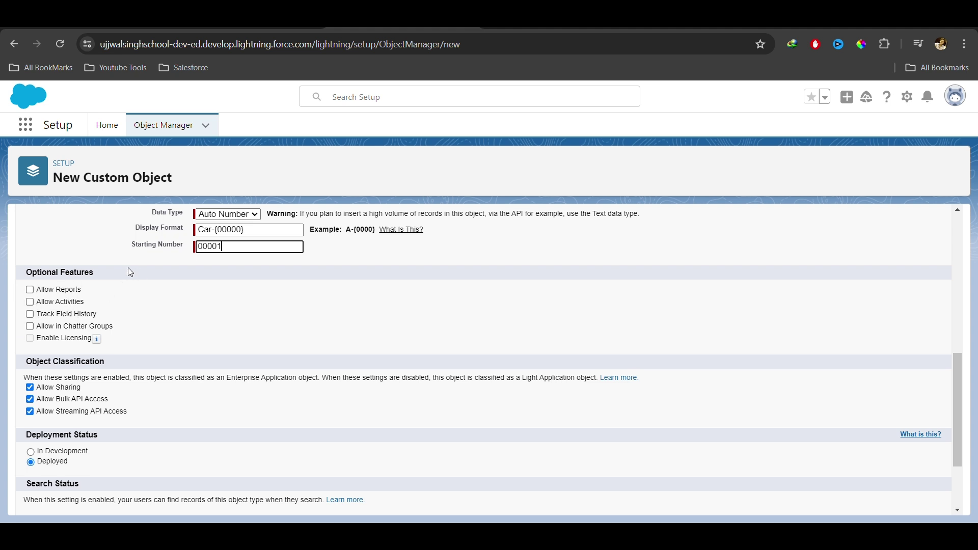
pyautogui.click(29, 314)
pyautogui.click(30, 302)
pyautogui.click(30, 289)
pyautogui.click(30, 326)
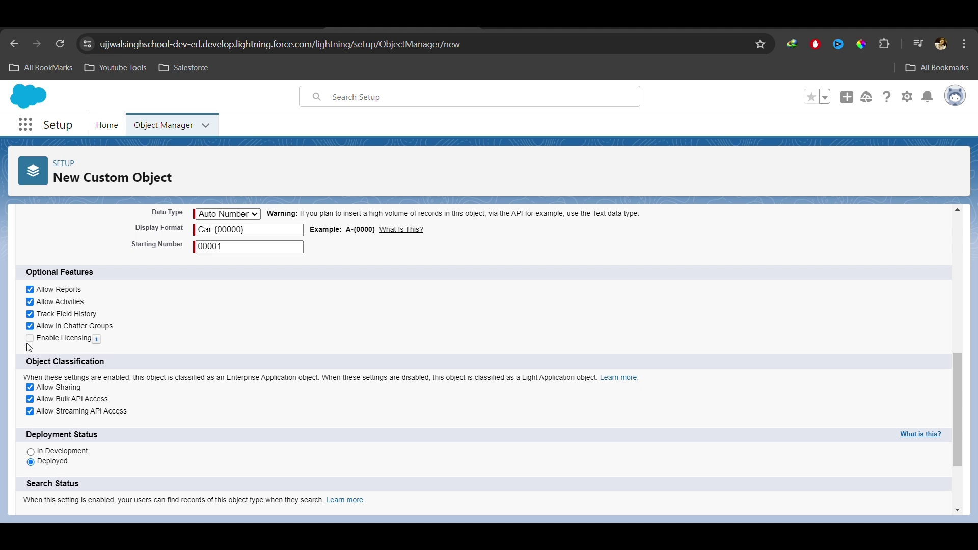
# Step: Review the remaining custom object settings and save the Car object
pyautogui.scroll(-1, 102, 326)
pyautogui.scroll(-1, 112, 319)
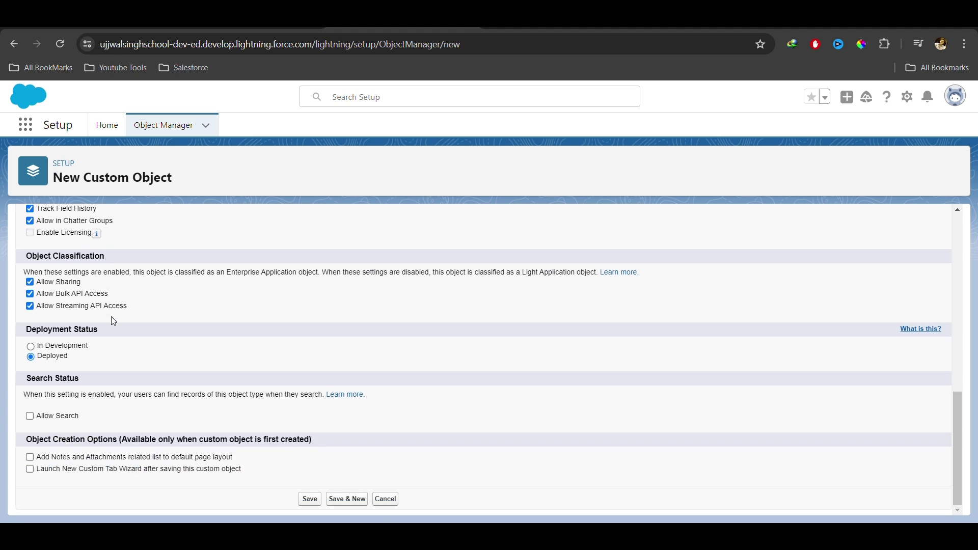
pyautogui.scroll(2, 46, 309)
pyautogui.scroll(-2, 215, 465)
pyautogui.scroll(7, 259, 421)
pyautogui.scroll(-7, 264, 409)
pyautogui.click(305, 498)
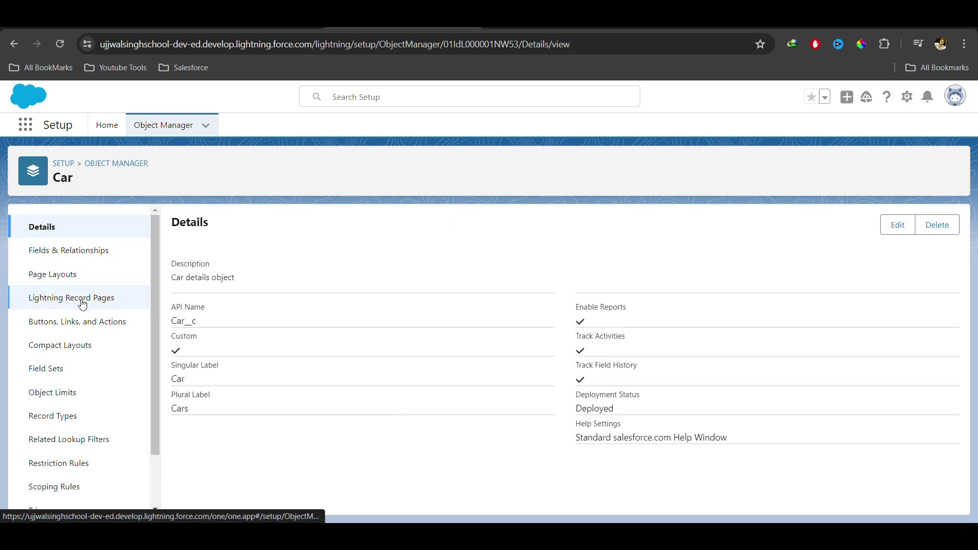
# Step: Open the Car object's Fields & Relationships and look over its standard fields
pyautogui.click(47, 255)
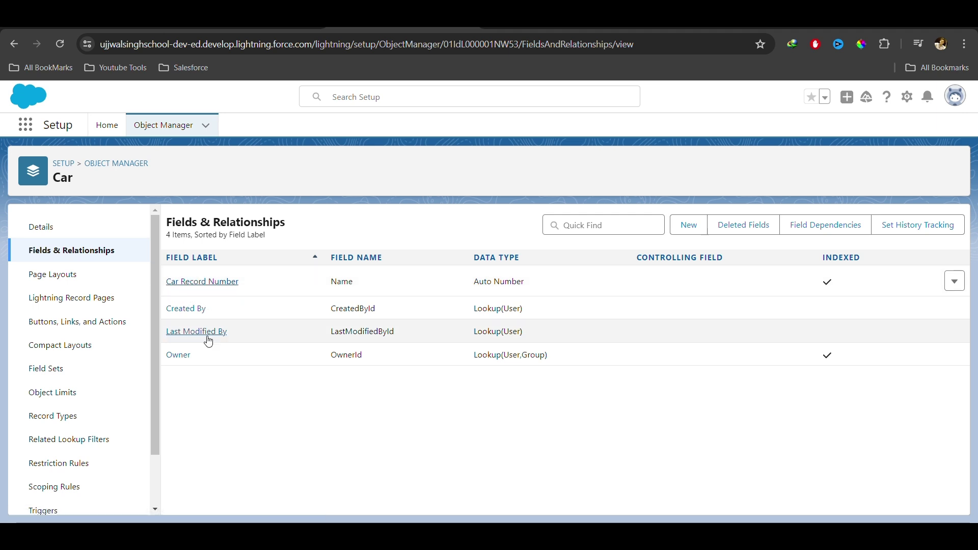
pyautogui.moveTo(251, 392); pyautogui.dragTo(256, 312)
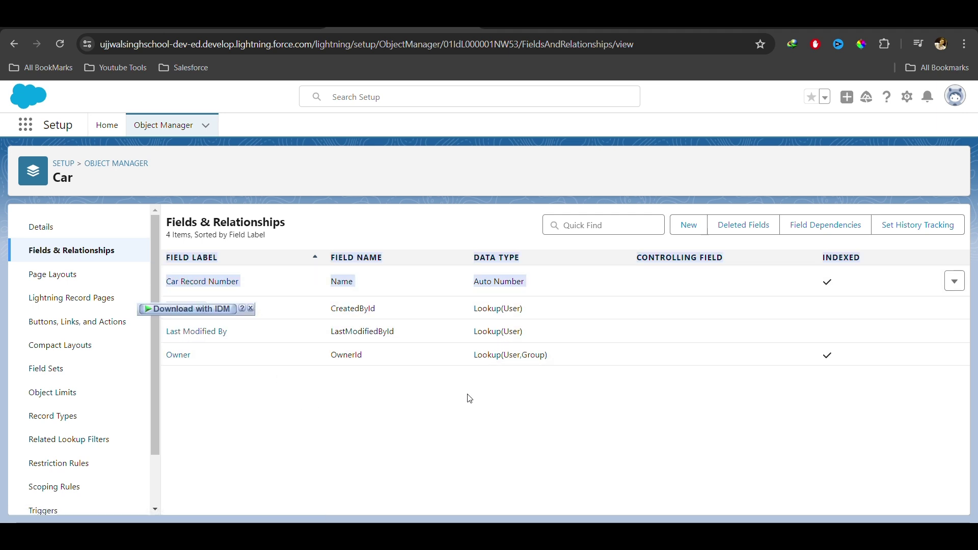
pyautogui.click(275, 390)
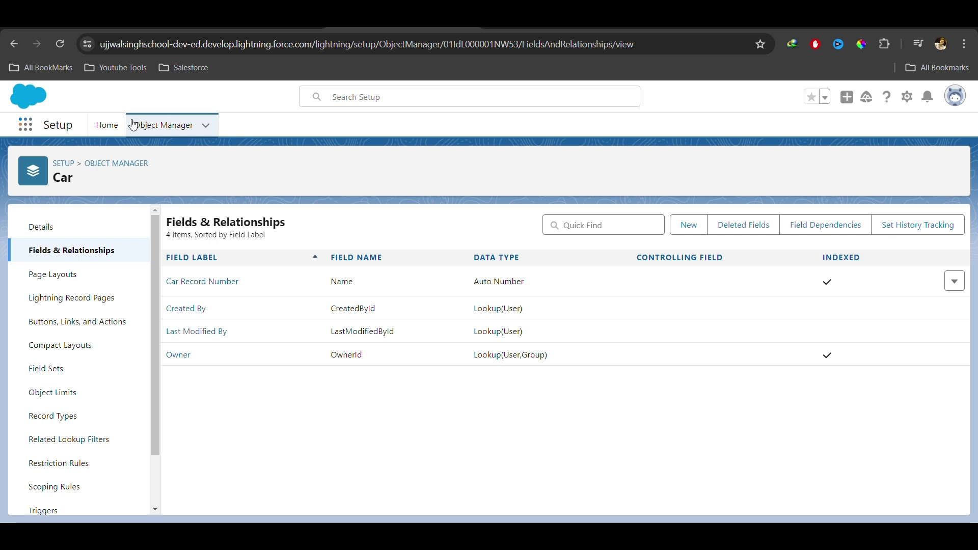
# Step: Search the App Launcher for "car" to check whether the Car object is available, and close the launcher
pyautogui.click(36, 128)
pyautogui.write('car')
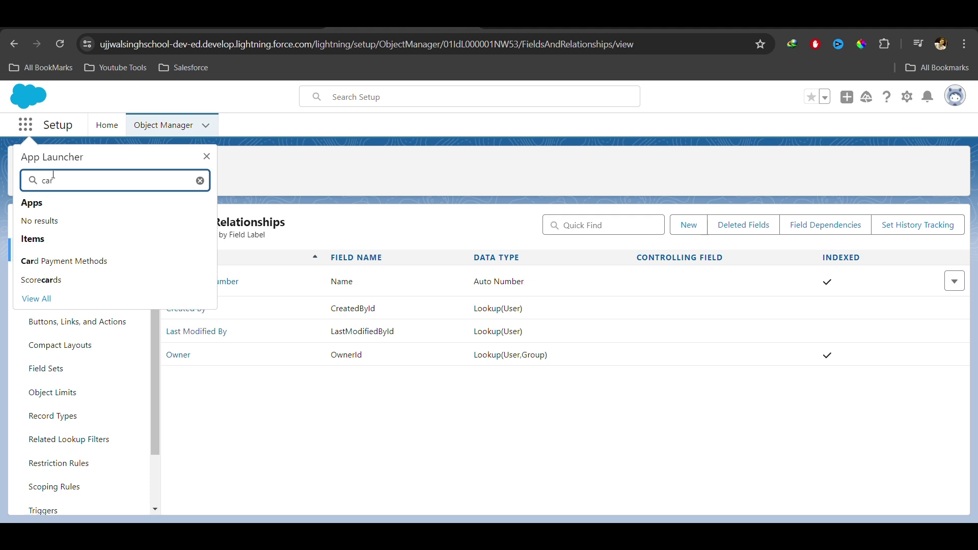
pyautogui.click(206, 156)
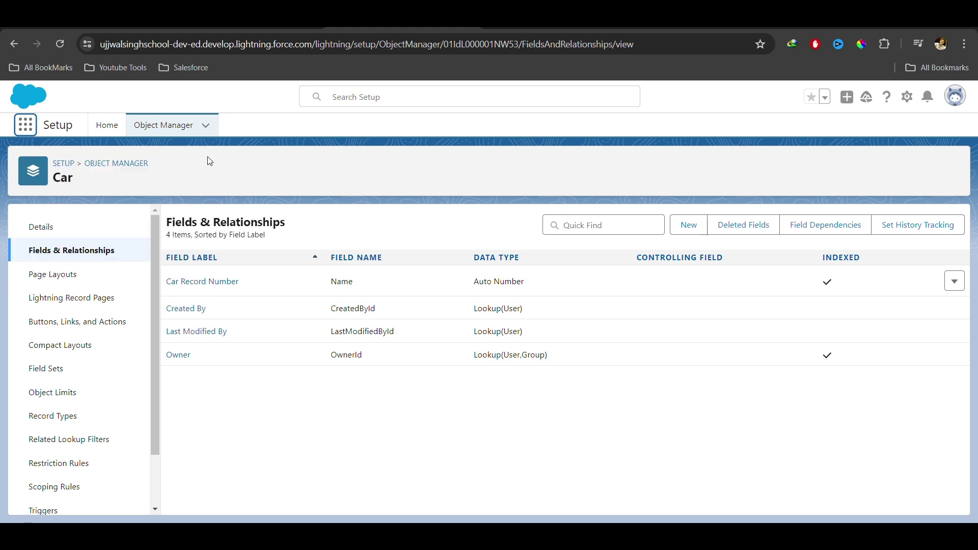
pyautogui.click(24, 133)
pyautogui.click(354, 181)
# Step: Search Setup for "tab" and open the Tabs page under User Interface
pyautogui.click(106, 125)
pyautogui.tripleClick(79, 161)
pyautogui.write('=')
pyautogui.press('BackSpace')
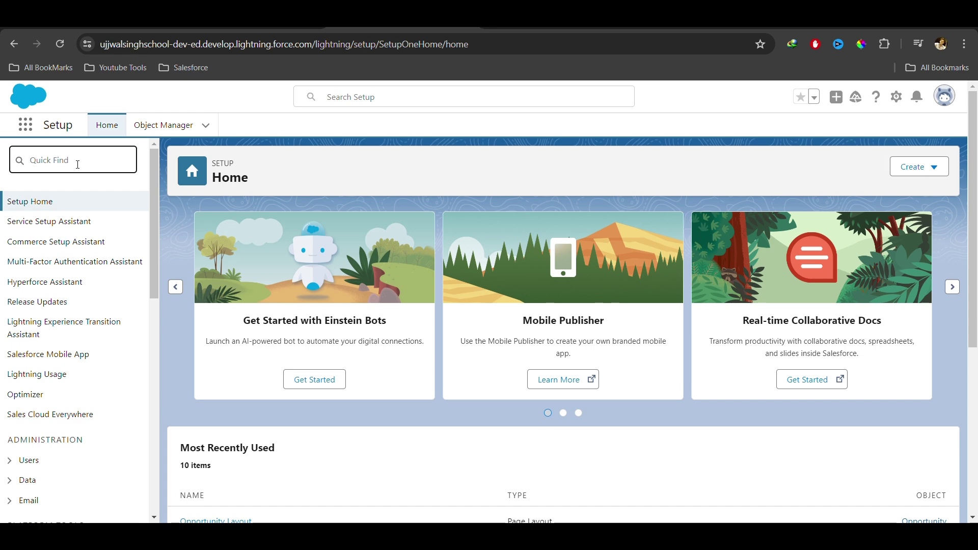
pyautogui.write('tab')
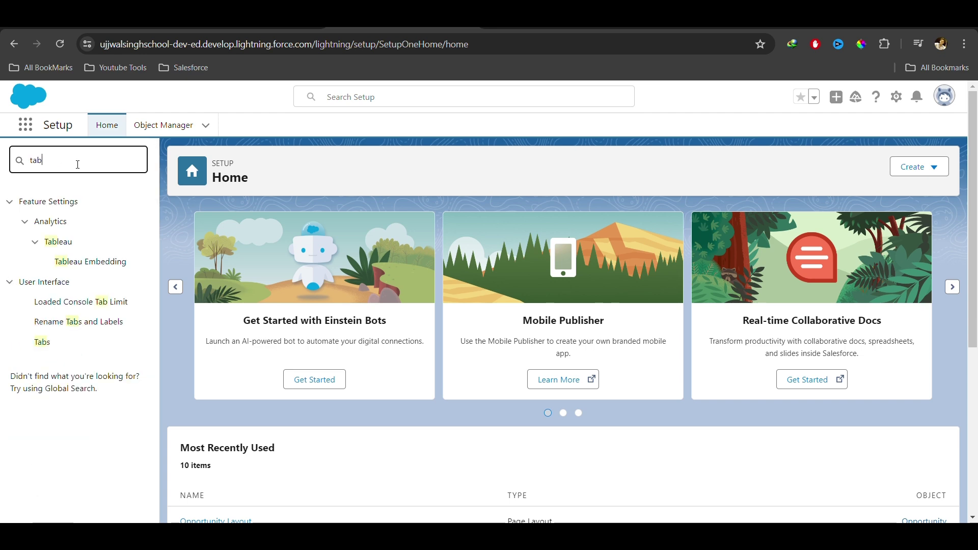
pyautogui.click(41, 342)
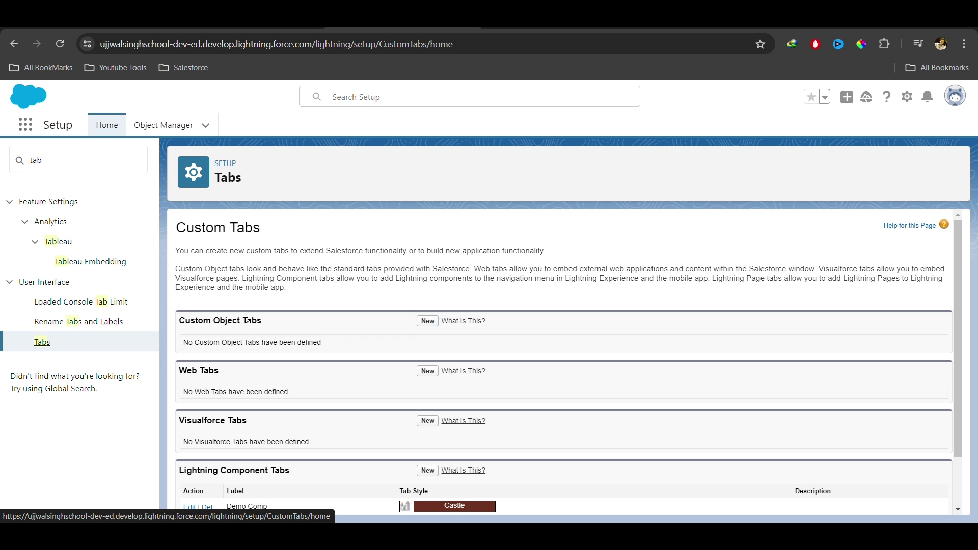
# Step: Start a new custom object tab and choose Car as its object
pyautogui.click(428, 321)
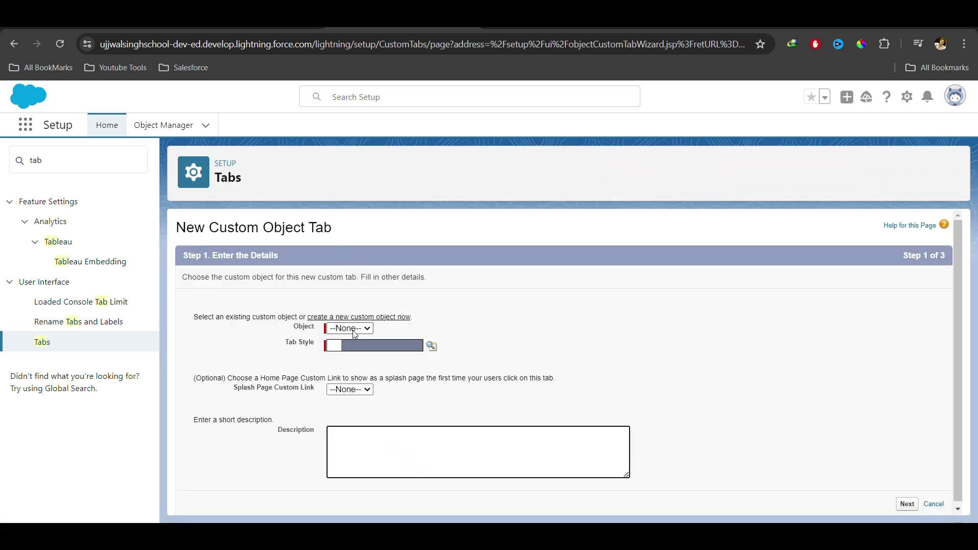
pyautogui.click(362, 328)
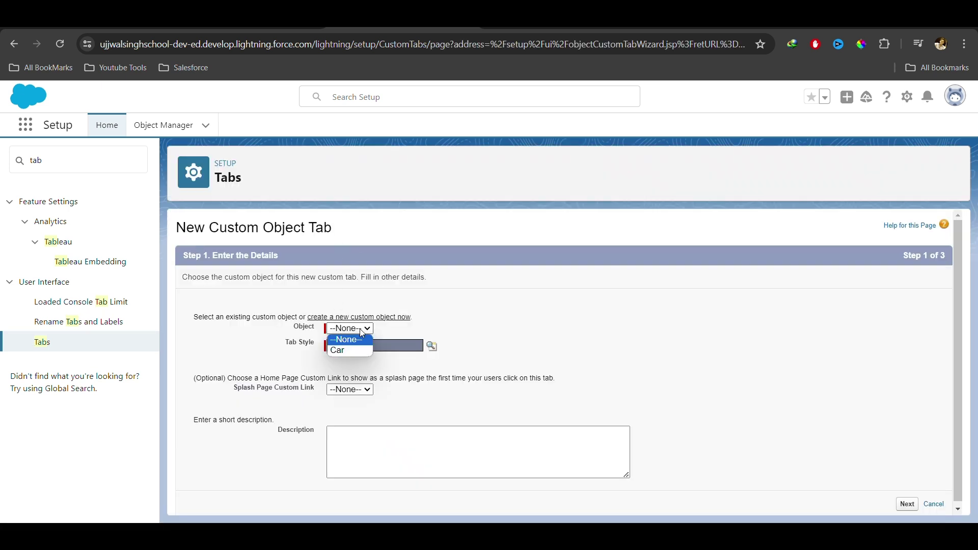
pyautogui.click(348, 355)
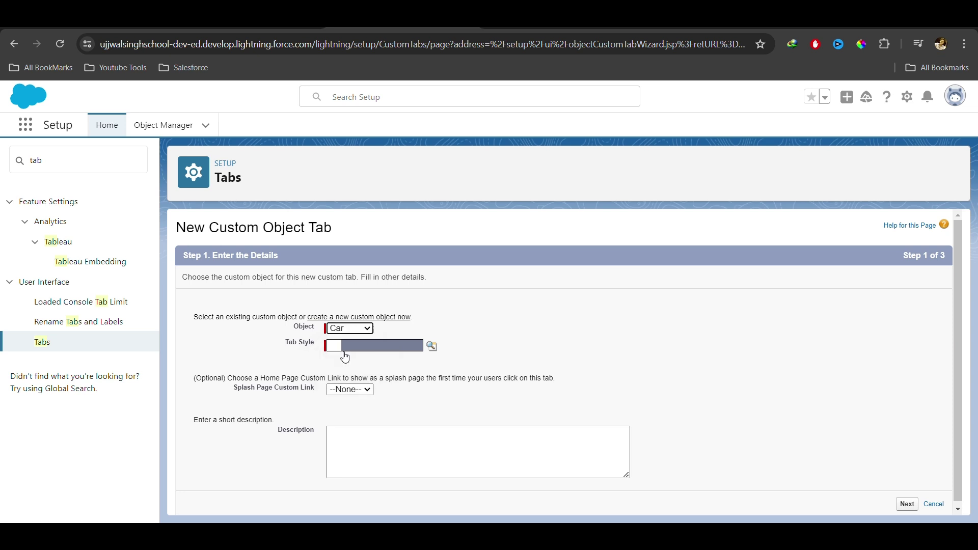
# Step: Browse the available tab styles and assign the Car style to the new tab
pyautogui.click(432, 348)
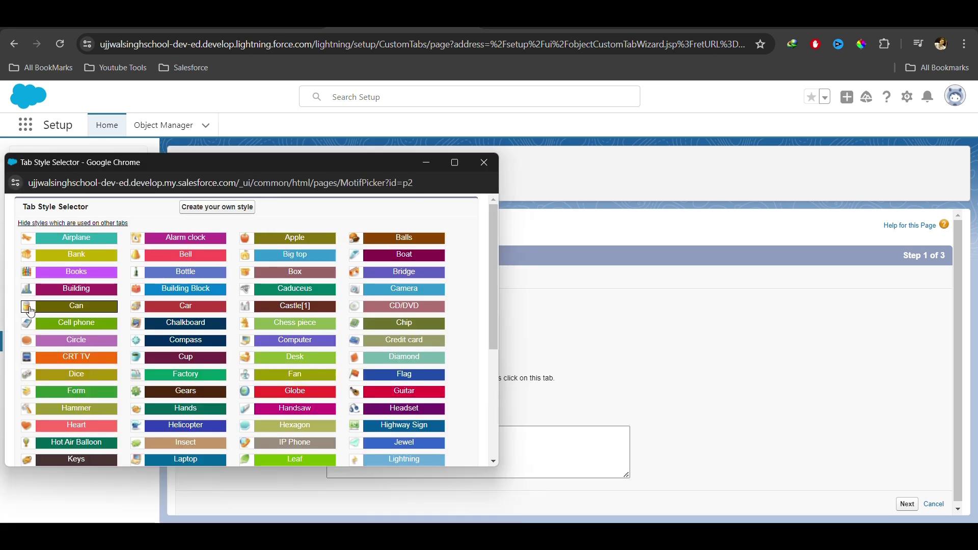
pyautogui.moveTo(277, 309)
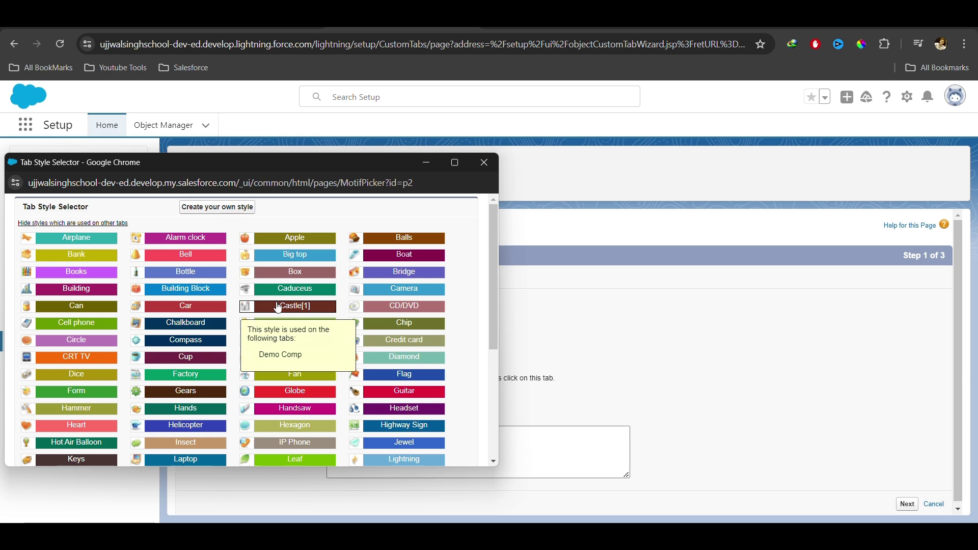
pyautogui.scroll(-4, 277, 309)
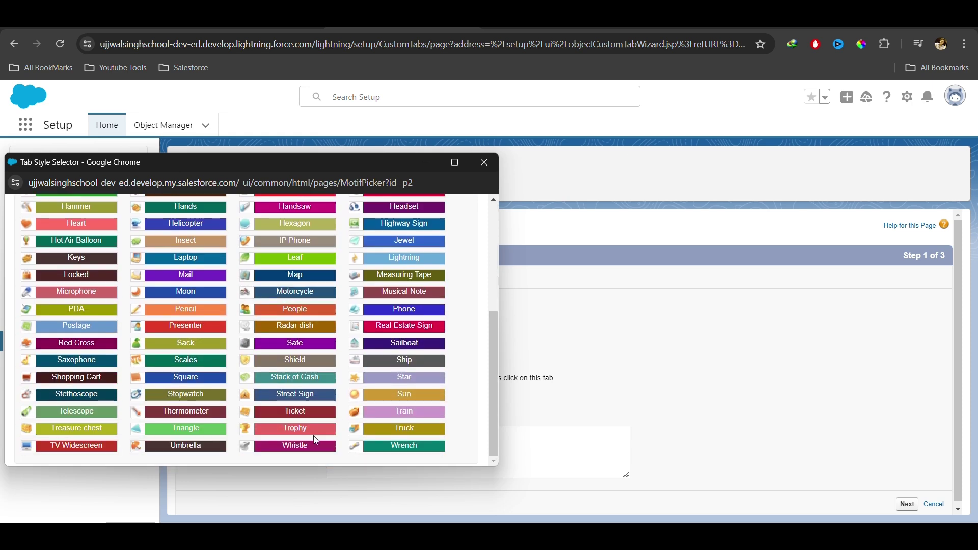
pyautogui.scroll(4, 303, 441)
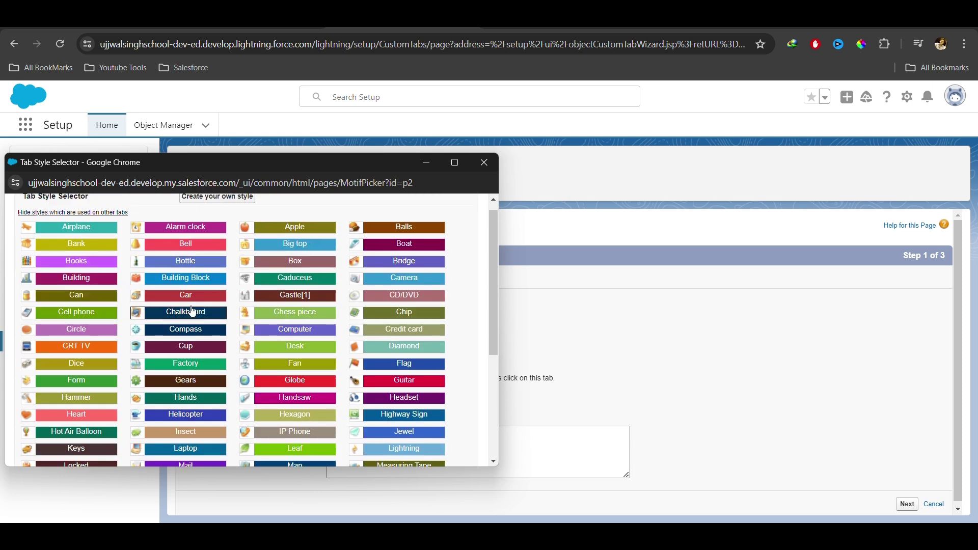
pyautogui.click(180, 297)
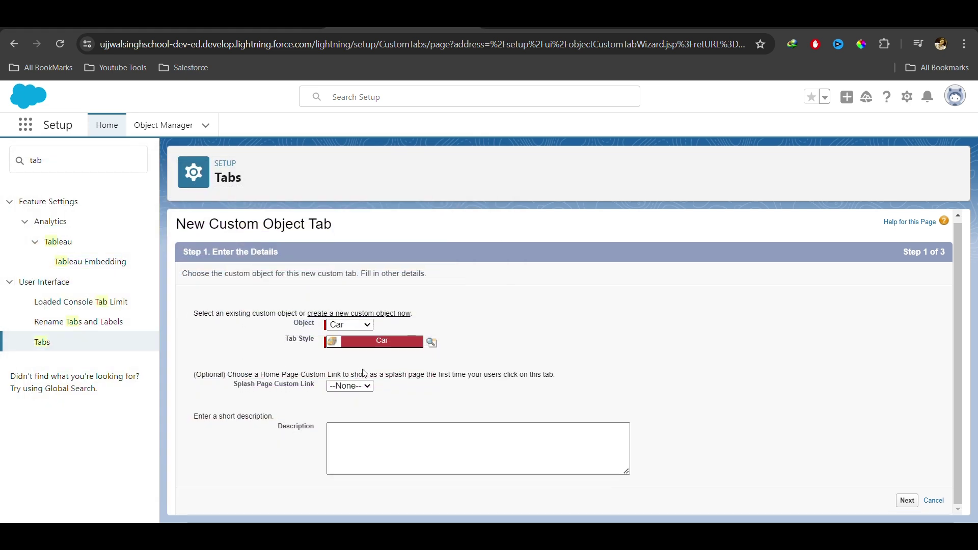
# Step: Enter "Car Tab" as the tab's description and proceed to the profile settings
pyautogui.click(347, 435)
pyautogui.write('Car Tab')
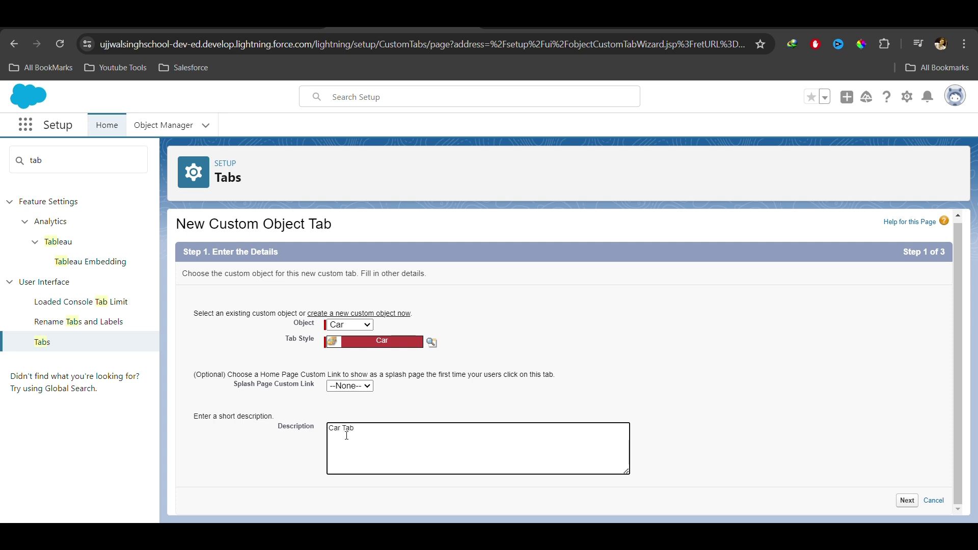
pyautogui.click(907, 500)
# Step: Look over the profile list and the tab visibility choices available for individual profiles
pyautogui.scroll(-3, 476, 373)
pyautogui.scroll(3, 479, 374)
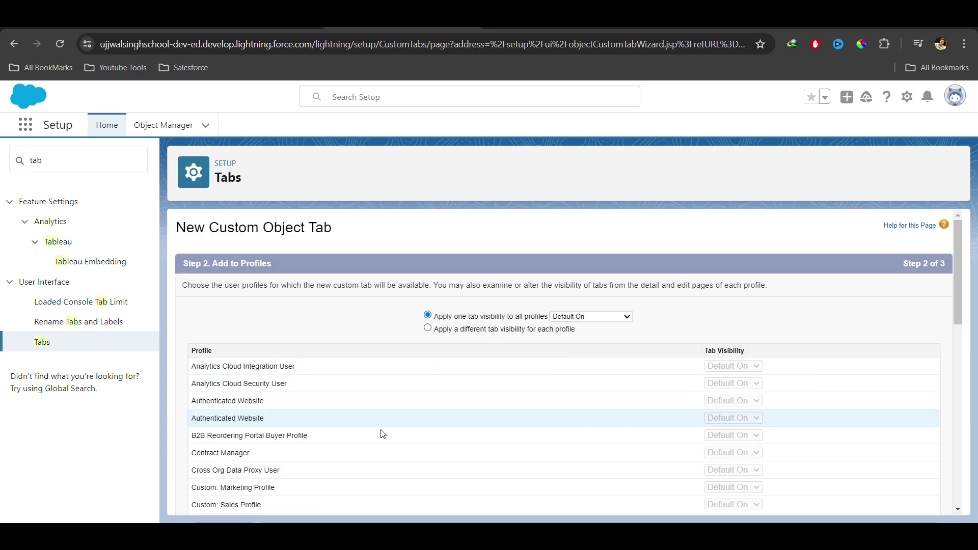
pyautogui.scroll(-10, 371, 432)
pyautogui.scroll(-5, 367, 432)
pyautogui.scroll(15, 291, 435)
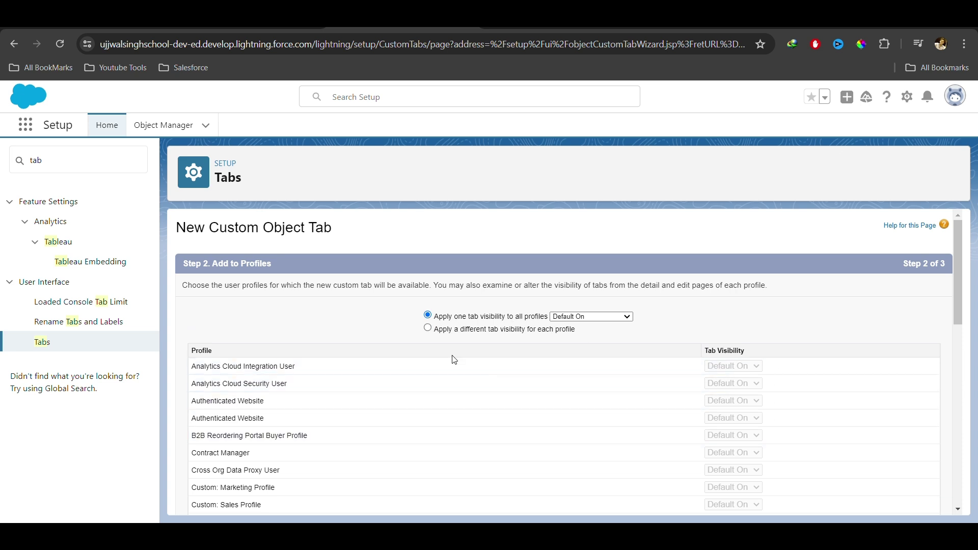
pyautogui.click(427, 329)
pyautogui.scroll(-3, 585, 361)
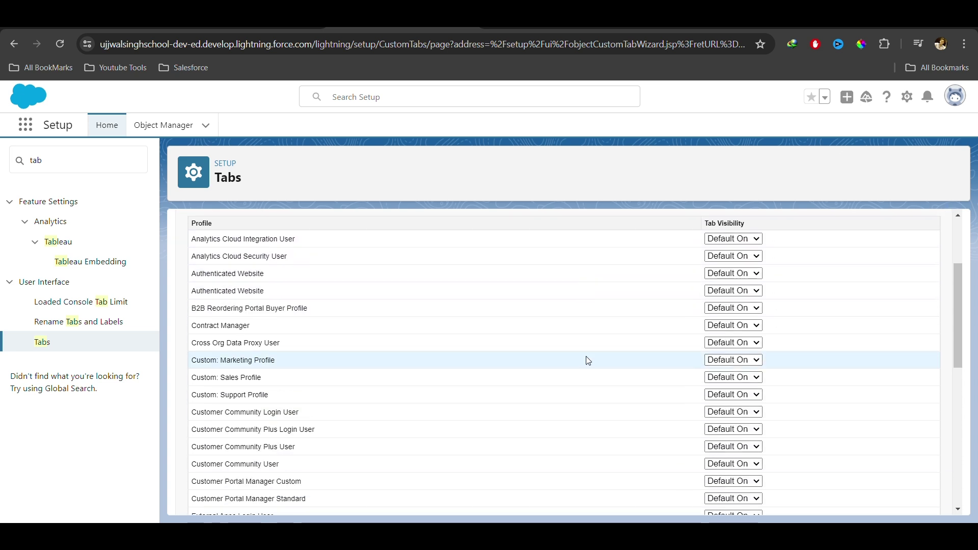
pyautogui.click(739, 239)
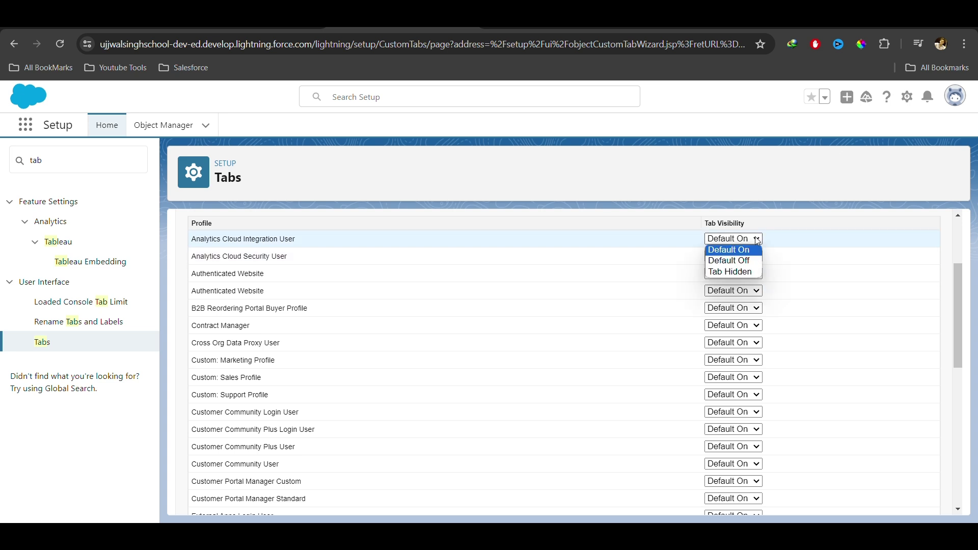
pyautogui.scroll(3, 579, 321)
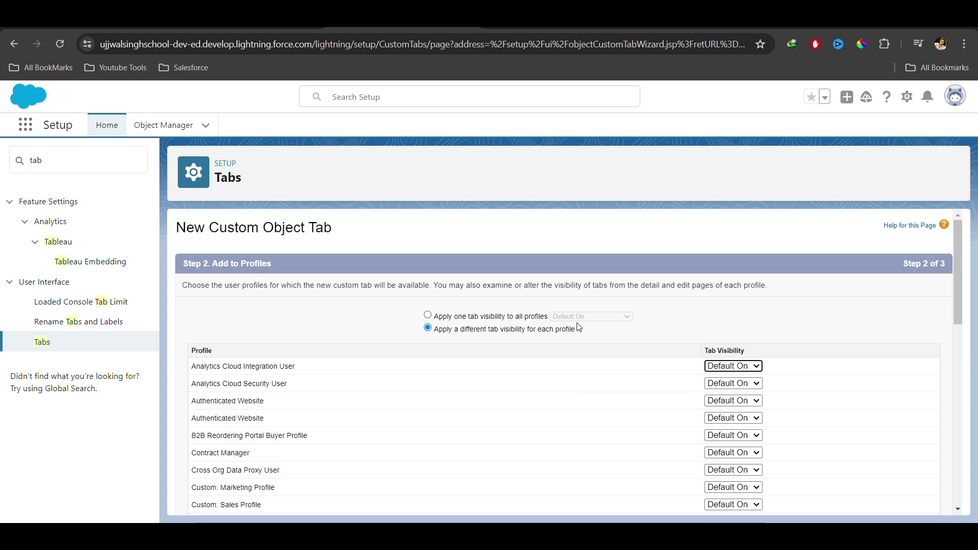
# Step: Apply the single tab visibility Default On to all profiles and continue to the custom app settings
pyautogui.click(428, 316)
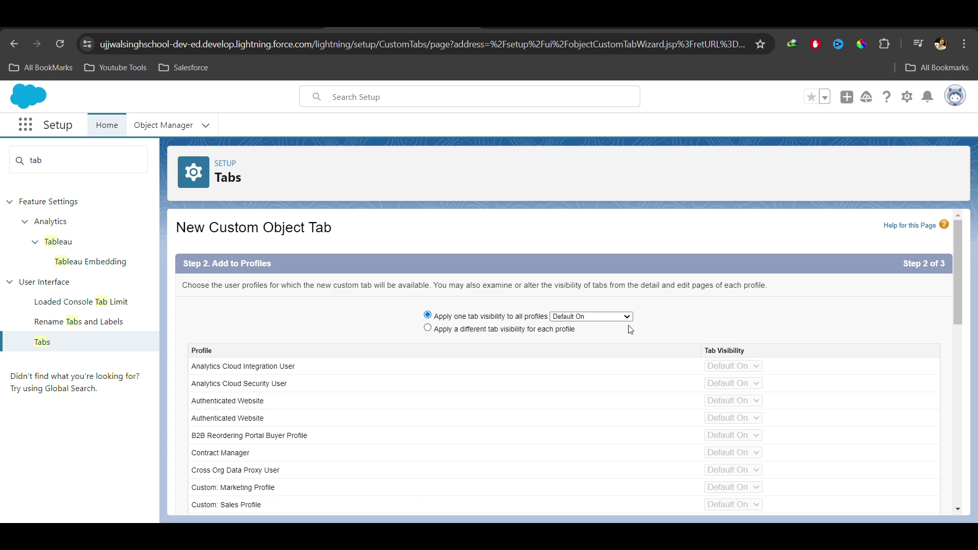
pyautogui.scroll(-10, 671, 338)
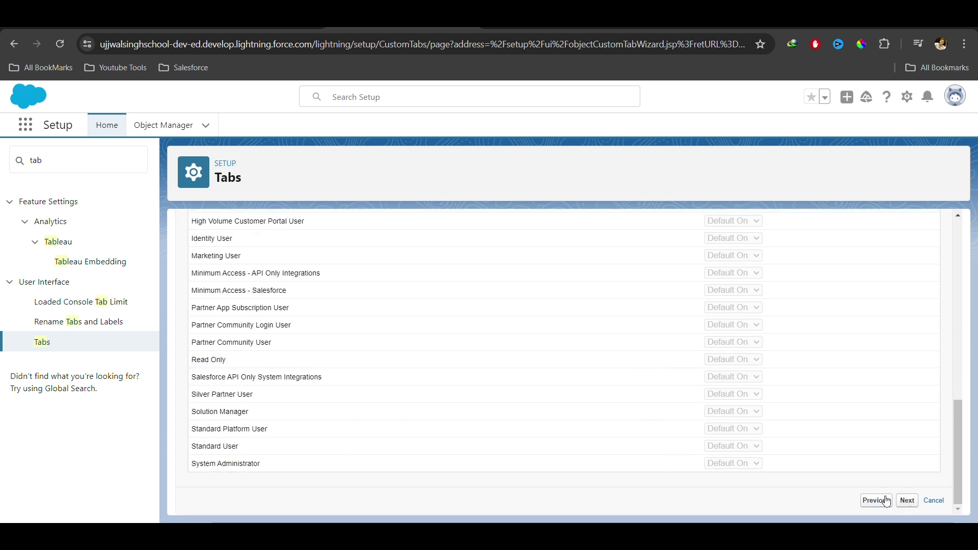
pyautogui.click(907, 501)
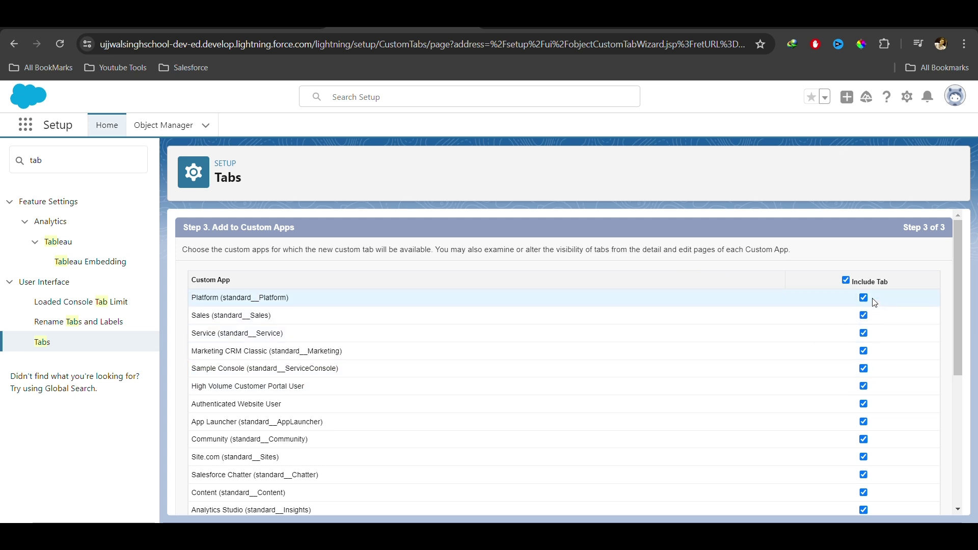
# Step: Include the tab only in the Sales (standard__Sales) app and save the new tab
pyautogui.click(847, 280)
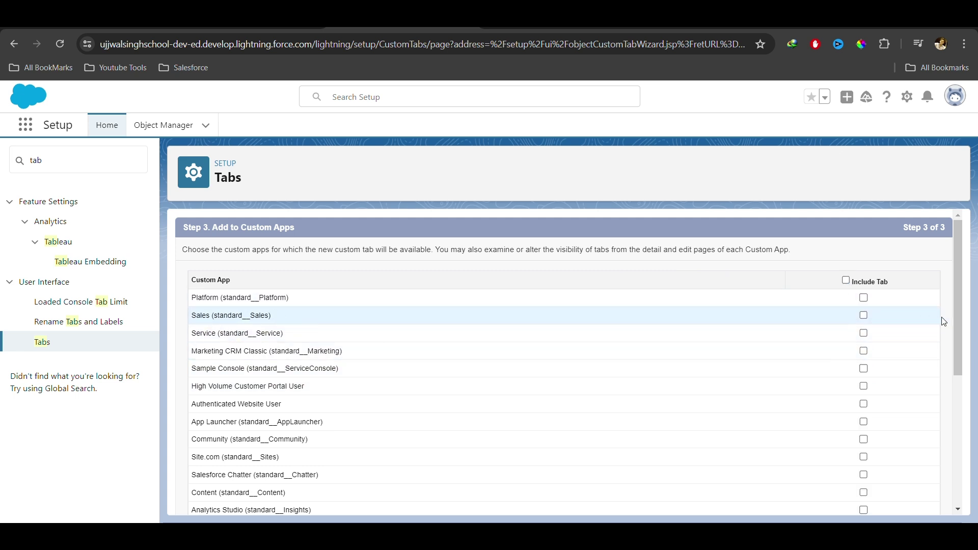
pyautogui.click(863, 315)
pyautogui.scroll(-5, 912, 421)
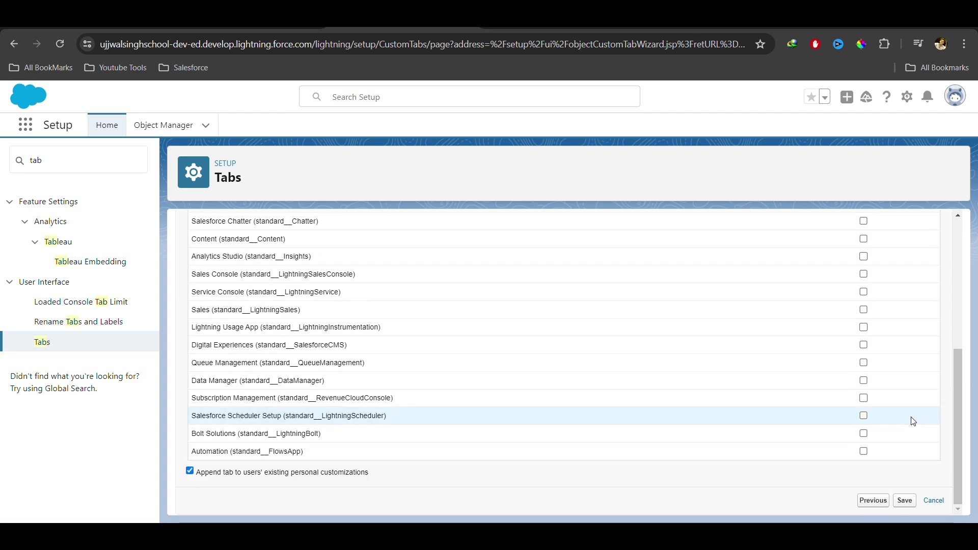
pyautogui.click(904, 501)
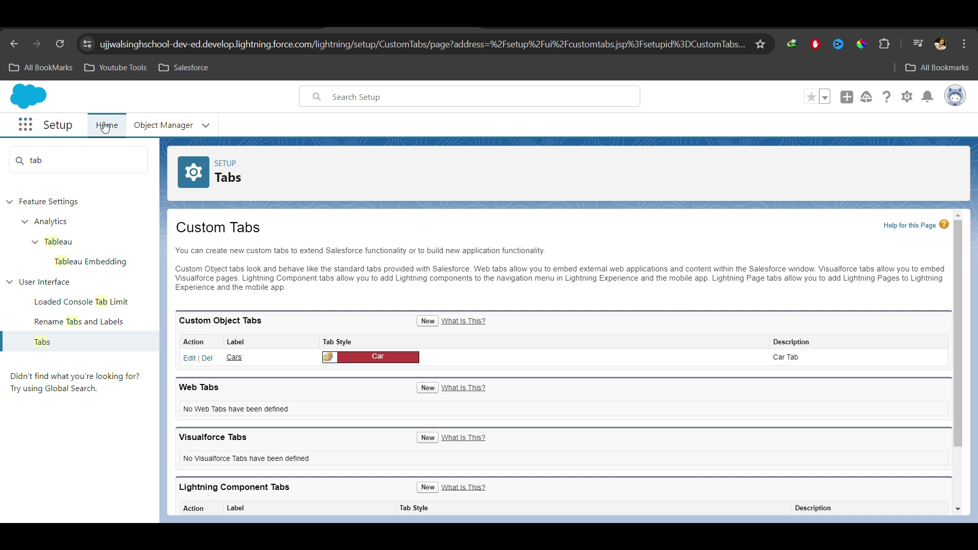
# Step: Reload the page and open the Cars item by searching the App Launcher for "car"
pyautogui.click(61, 47)
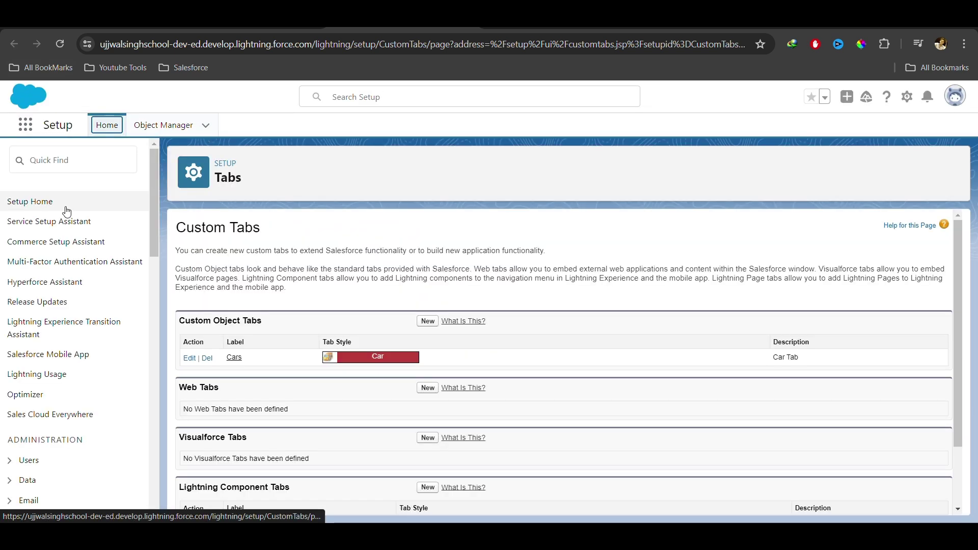
pyautogui.click(26, 126)
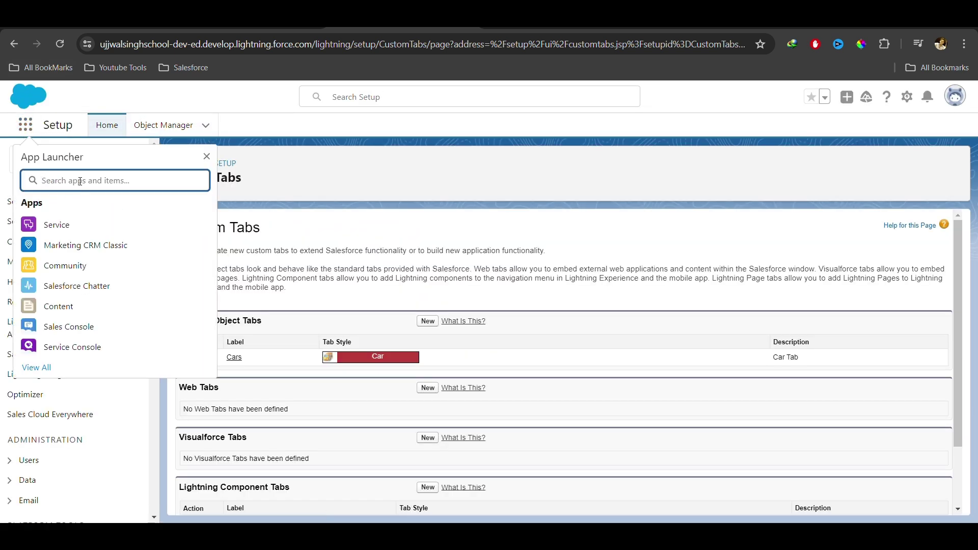
pyautogui.write('car')
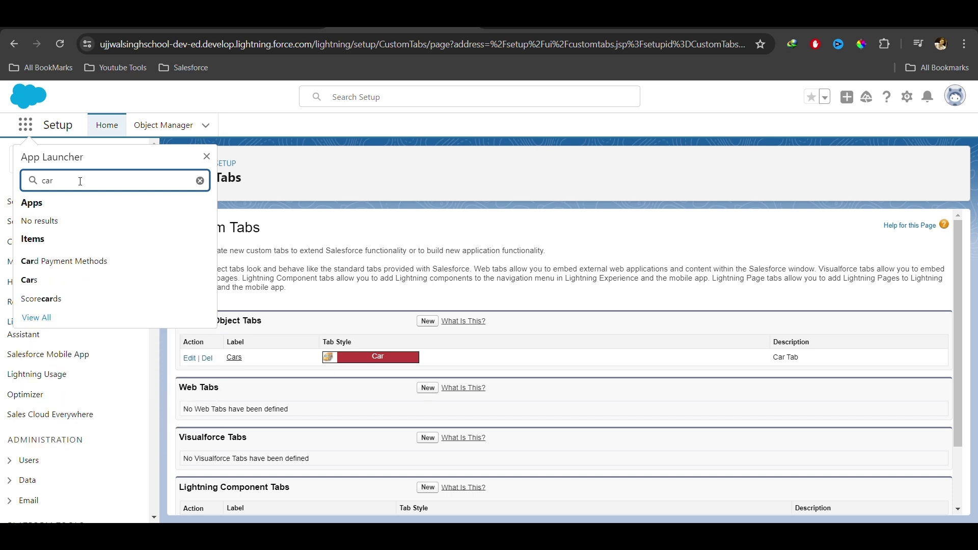
pyautogui.click(31, 288)
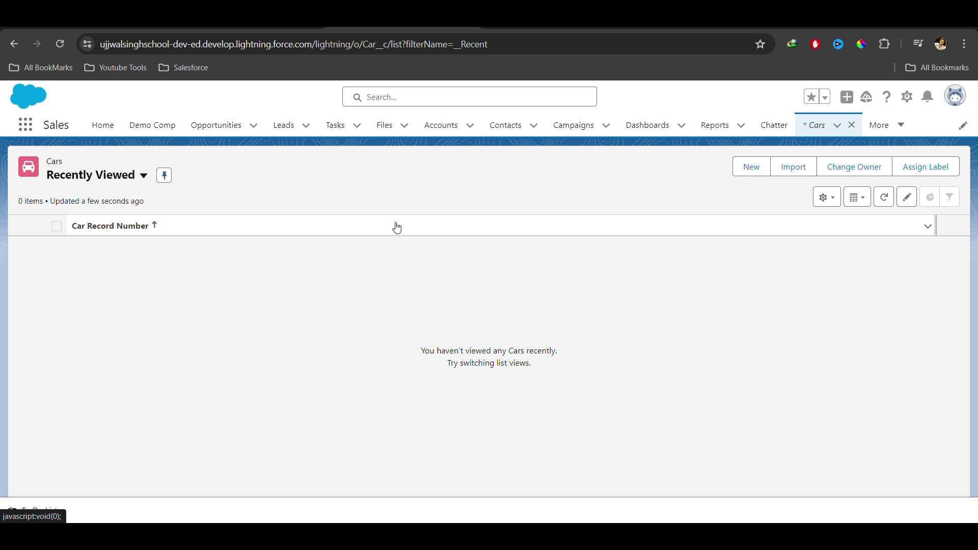
pyautogui.click(928, 226)
pyautogui.click(725, 279)
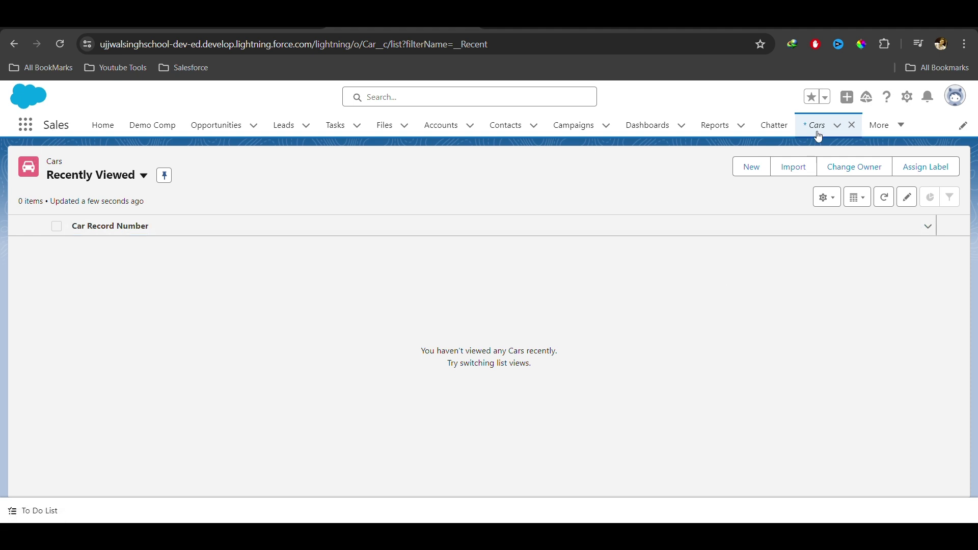